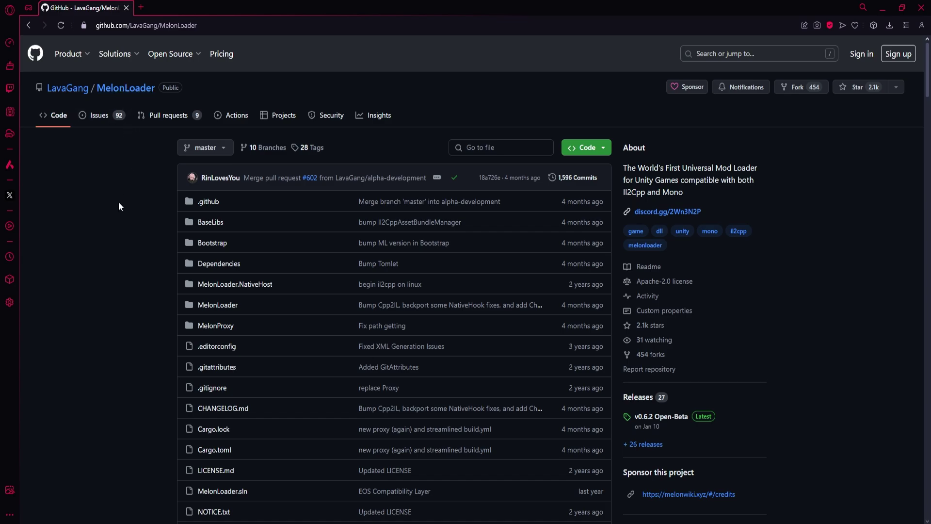
Step: Scroll the MelonLoader README to 'How to use the installer' and open the INSTALL guide
scroll(164, 219, "down", 15)
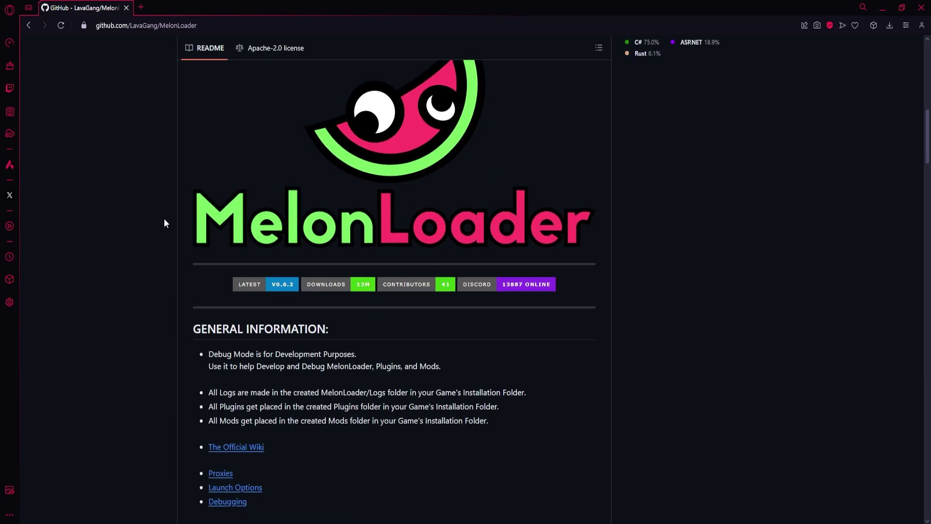
scroll(164, 224, "down", 2)
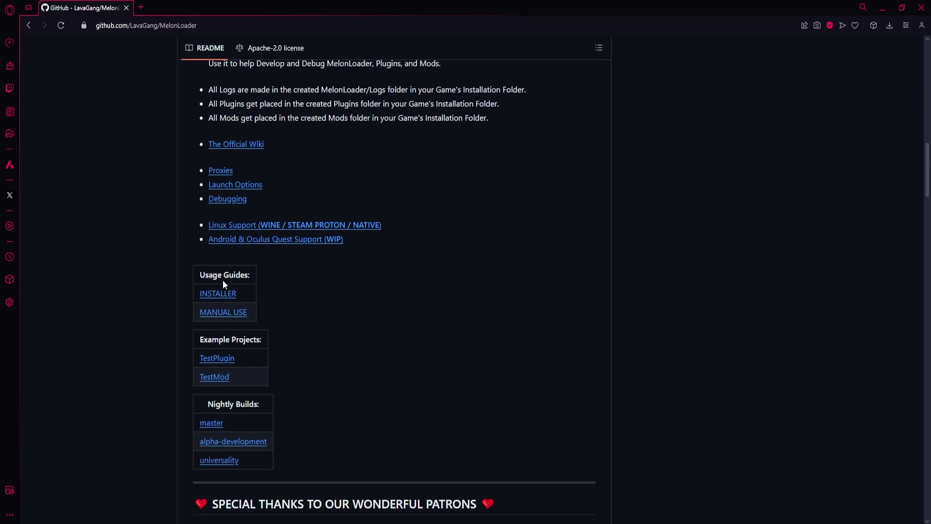
left_click(218, 294)
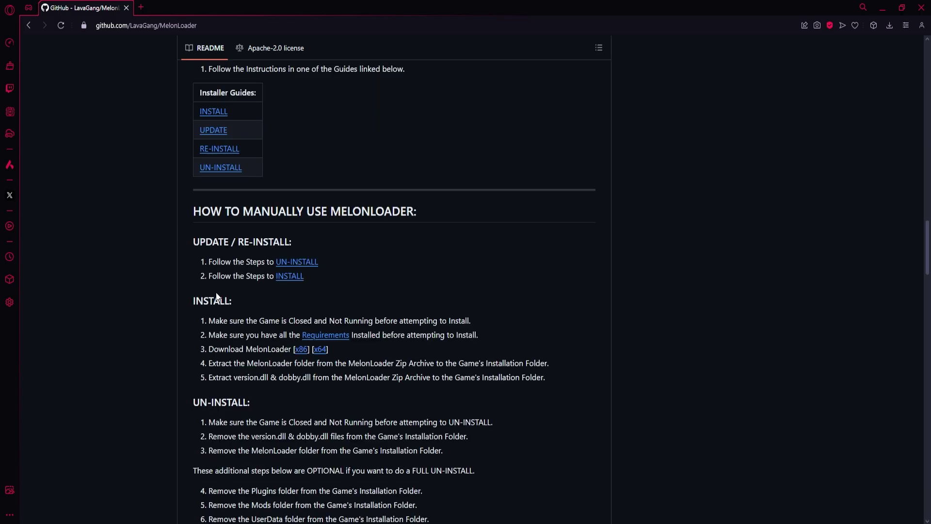
scroll(212, 233, "up", 1)
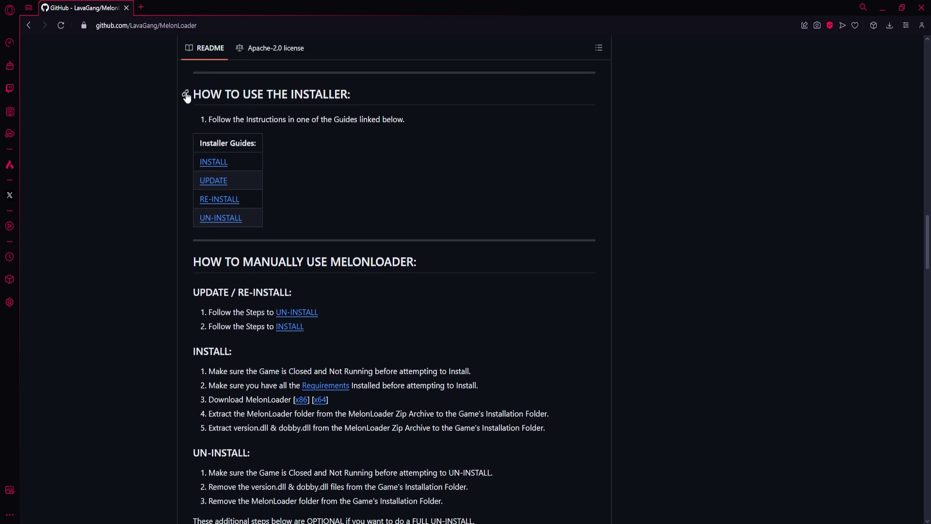
left_click_drag(196, 94, 348, 86)
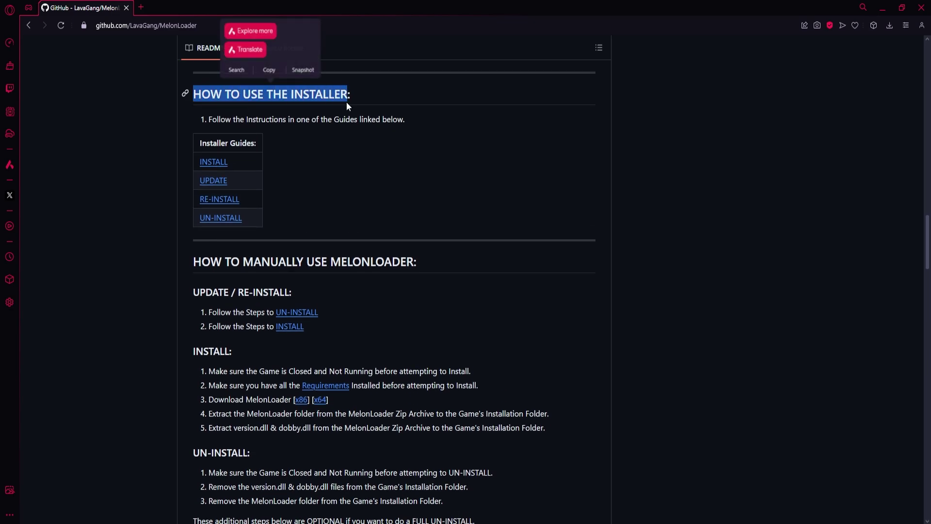
left_click(323, 123)
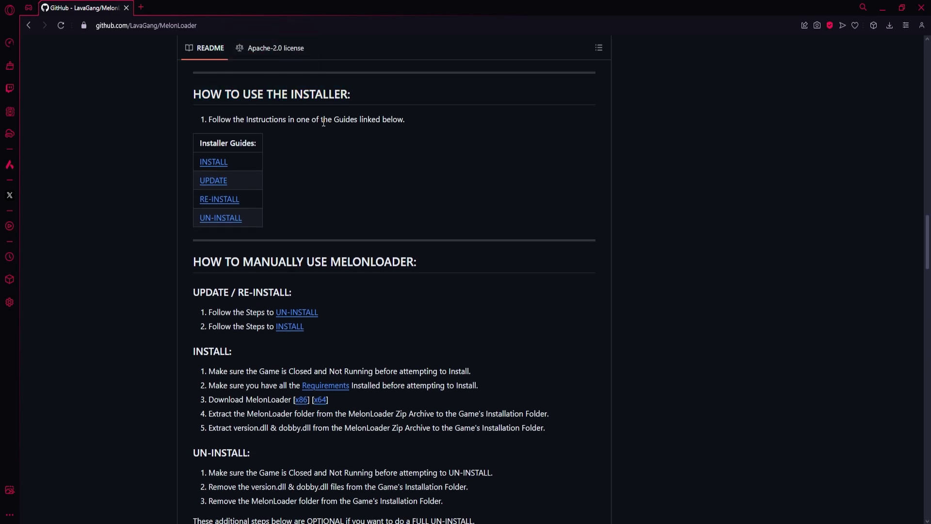
left_click(213, 162)
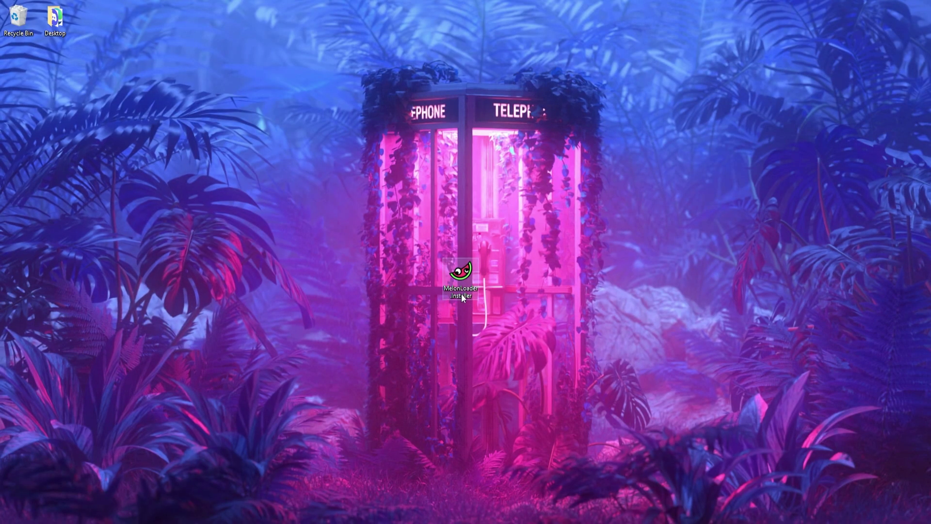
Step: Launch the MelonLoader Installer from the desktop and start selecting the Unity game
mouse_move(463, 294)
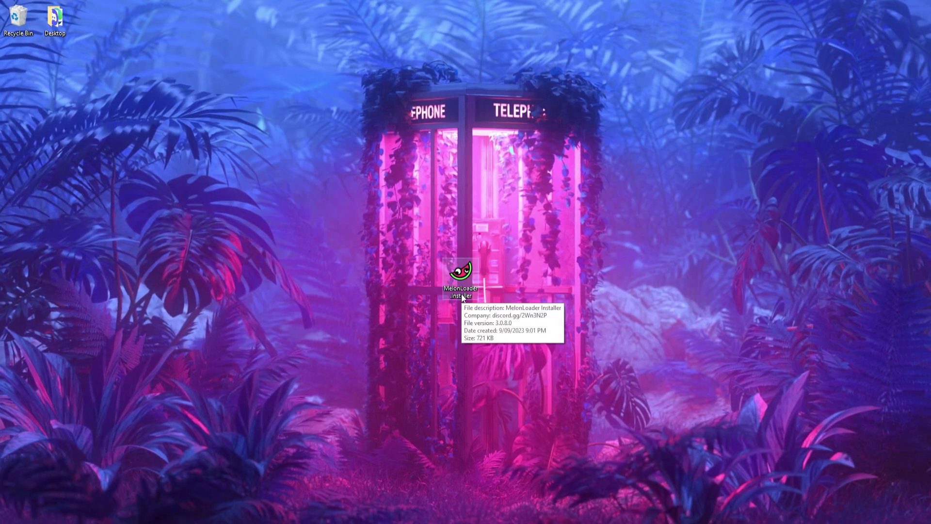
double_click(462, 294)
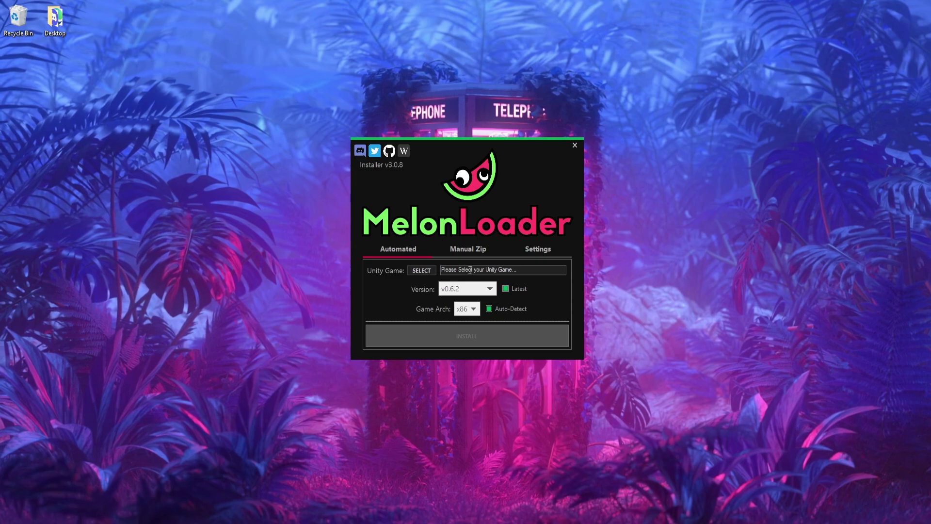
left_click(421, 271)
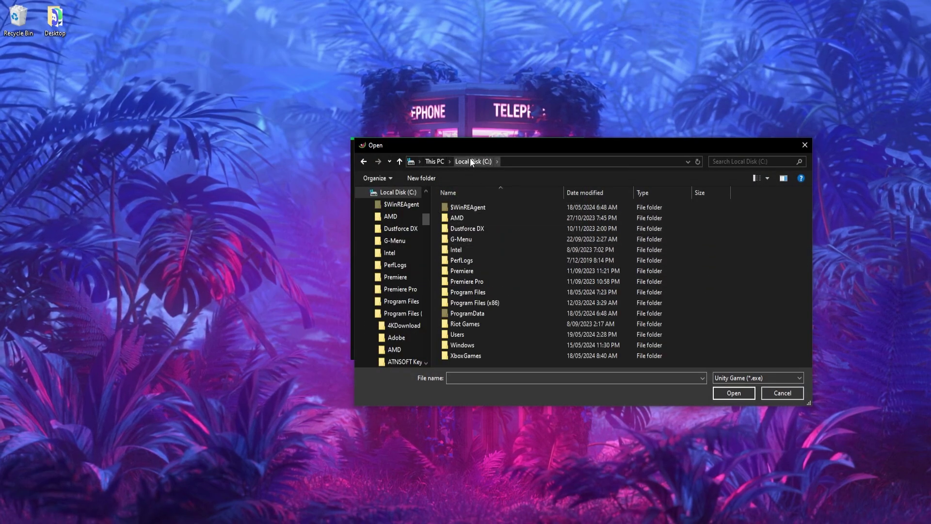
Step: Choose Neon White.exe from Program Files (x86)\Steam\steamapps\common\Neon White
double_click(486, 304)
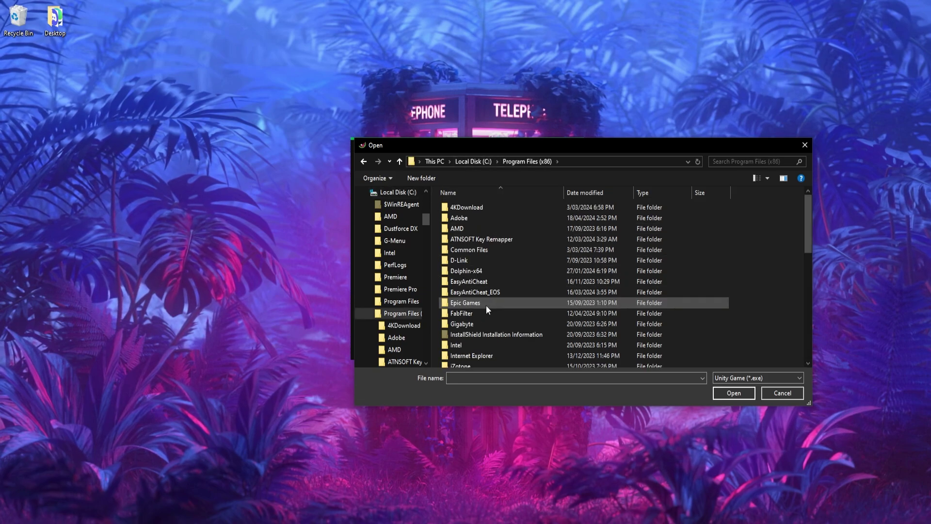
scroll(487, 305, "down", 5)
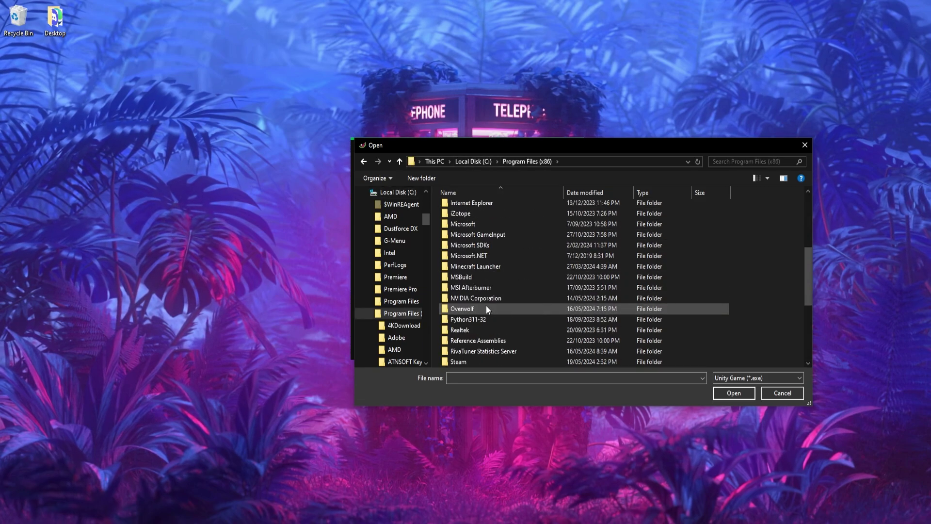
double_click(471, 361)
scroll(478, 320, "down", 1)
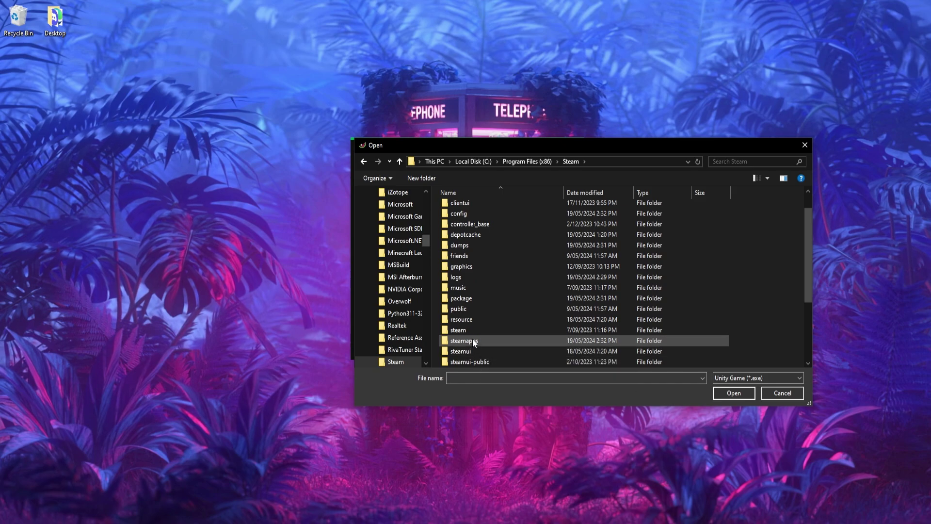
double_click(472, 339)
double_click(471, 207)
scroll(476, 289, "down", 5)
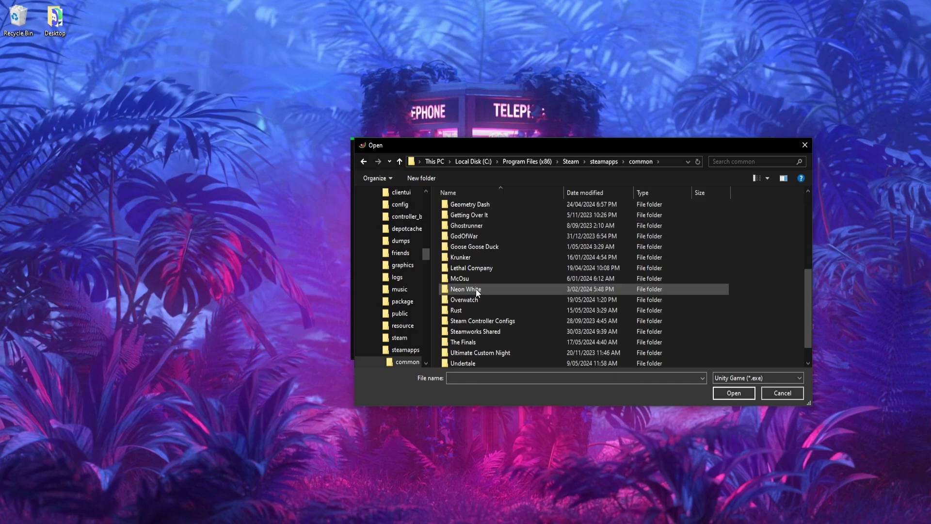
double_click(475, 289)
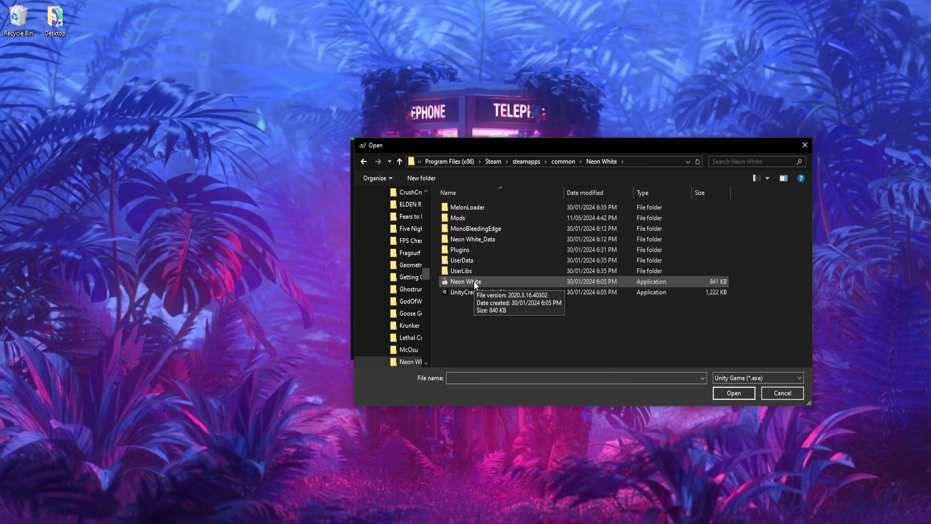
left_click(474, 281)
left_click(728, 391)
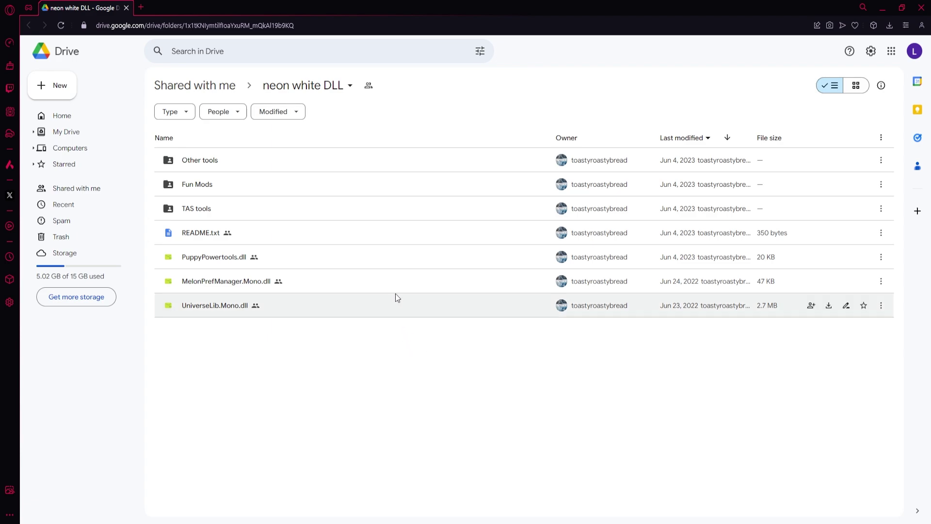
Step: Select PuppyPowertools.dll, MelonPrefManager.Mono.dll and UniverseLib.Mono.dll in the neon white DLL Drive folder
left_click(203, 264)
left_click(208, 284)
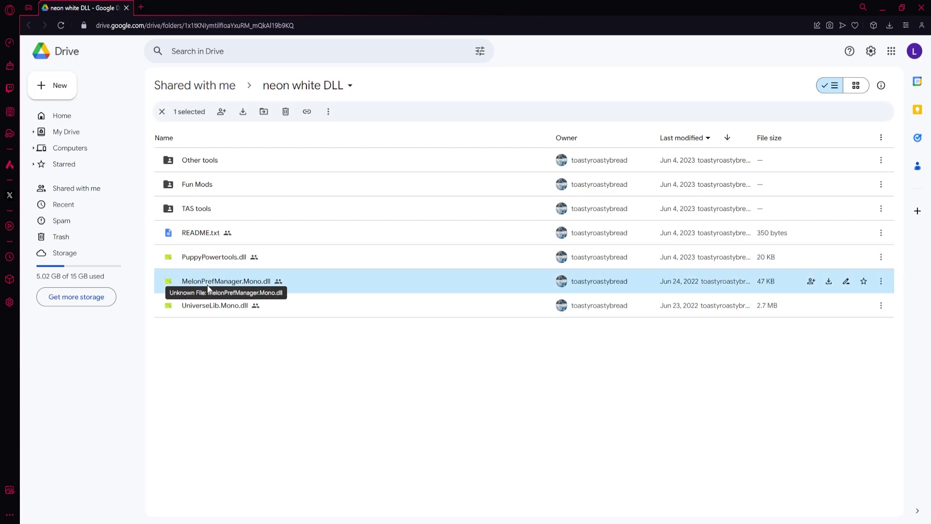
left_click(211, 313)
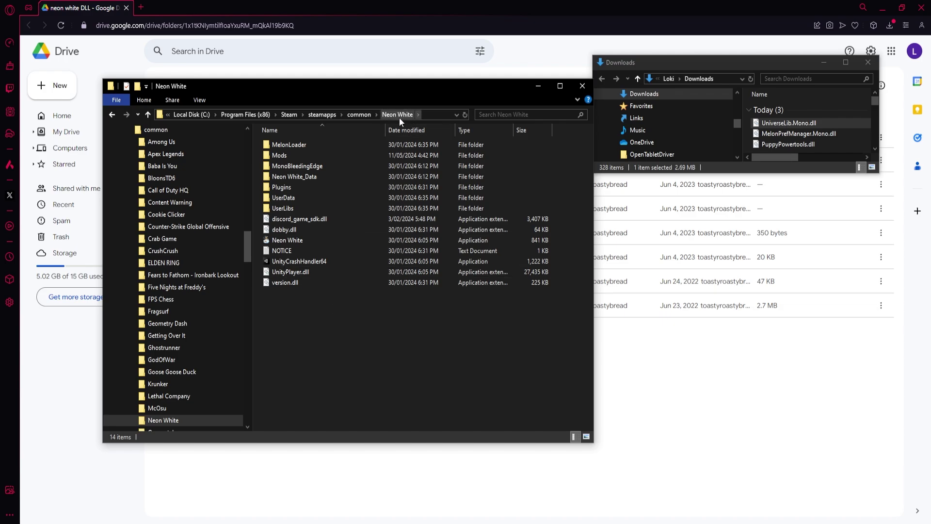
Step: Move the three downloaded DLLs into the Neon White Mods folder, replacing the old copies
double_click(284, 156)
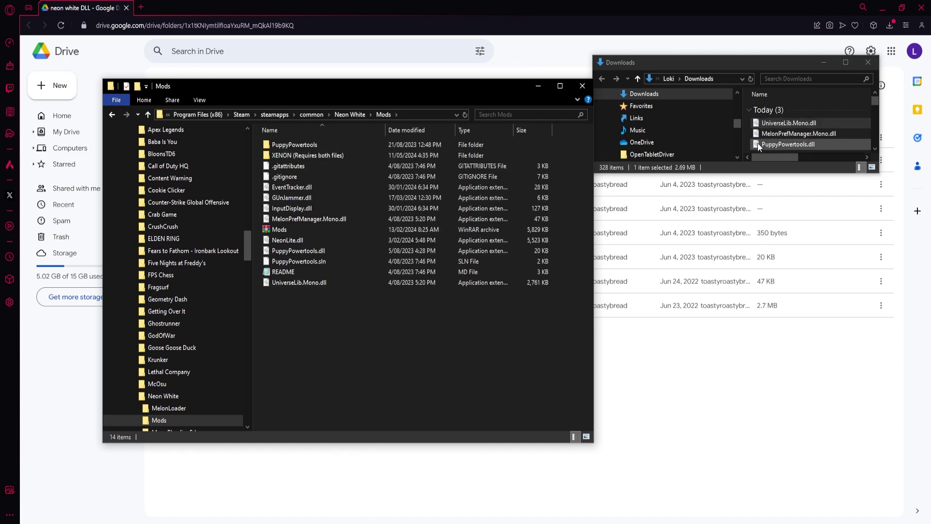
left_click_drag(748, 145, 774, 124)
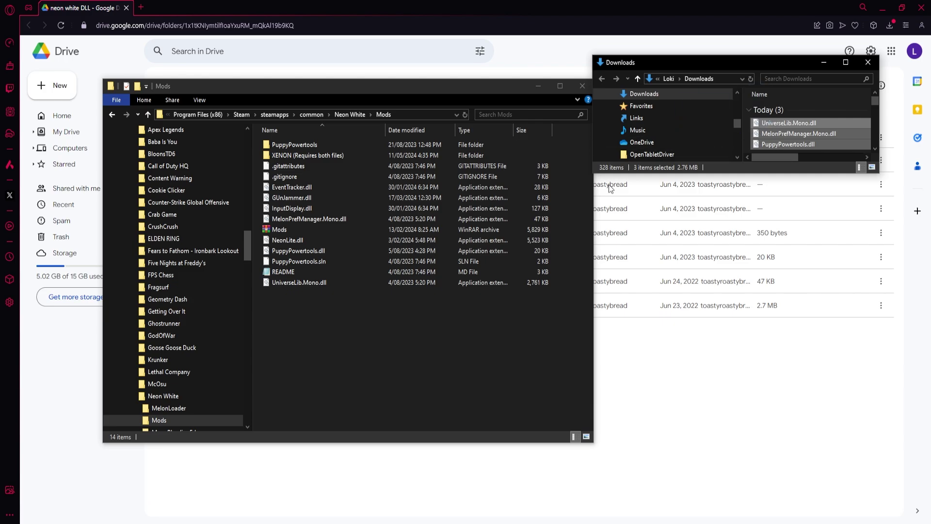
left_click_drag(579, 202, 411, 355)
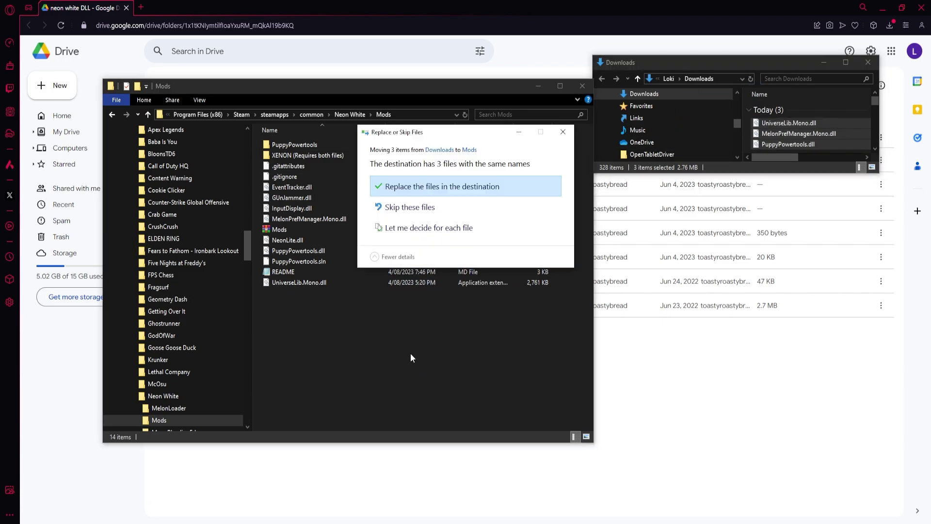
left_click(425, 187)
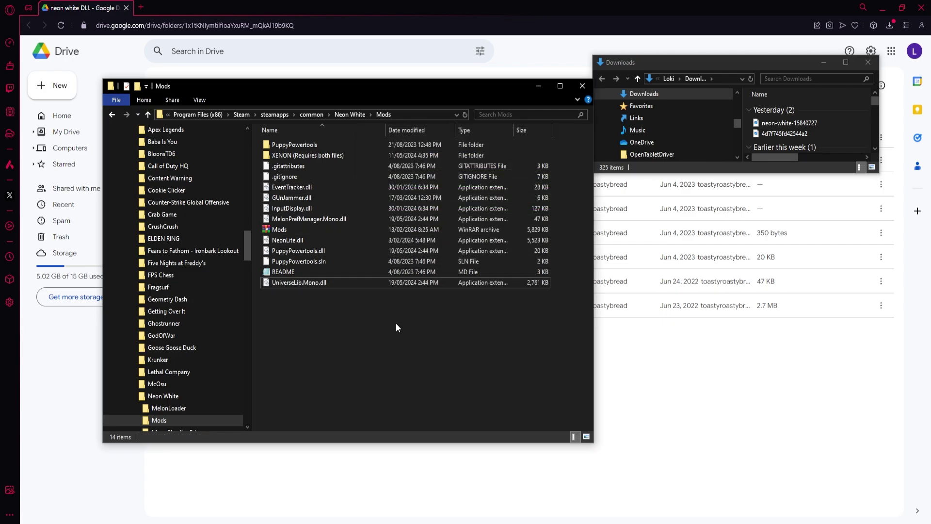
left_click(593, 352)
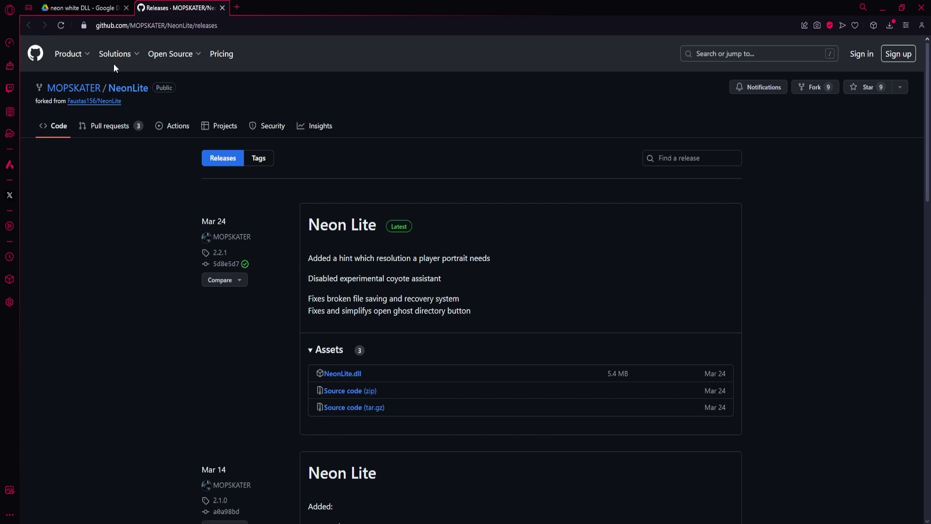
Step: Download NeonLite.dll from the latest NeonLite release assets
left_click(352, 375)
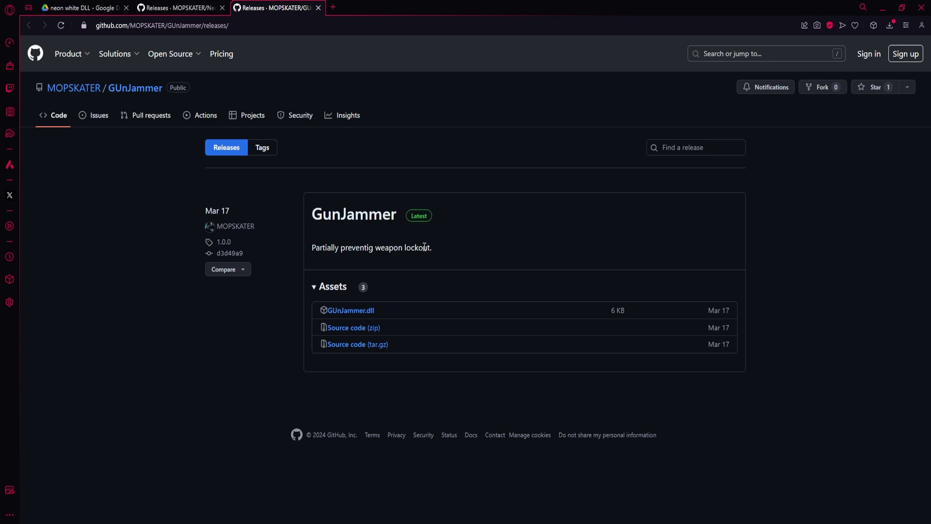
Step: Download and save GUnJammer.dll from the GunJammer release assets
left_click(349, 314)
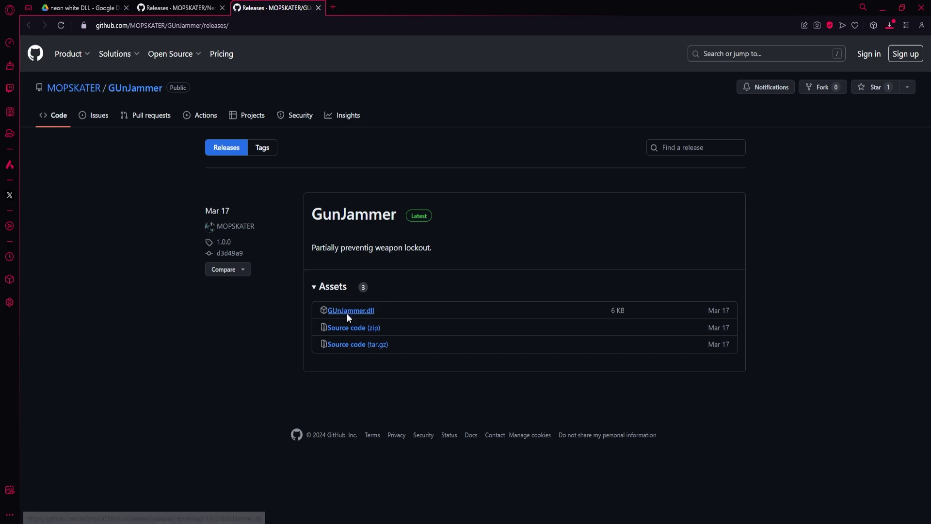
left_click(623, 283)
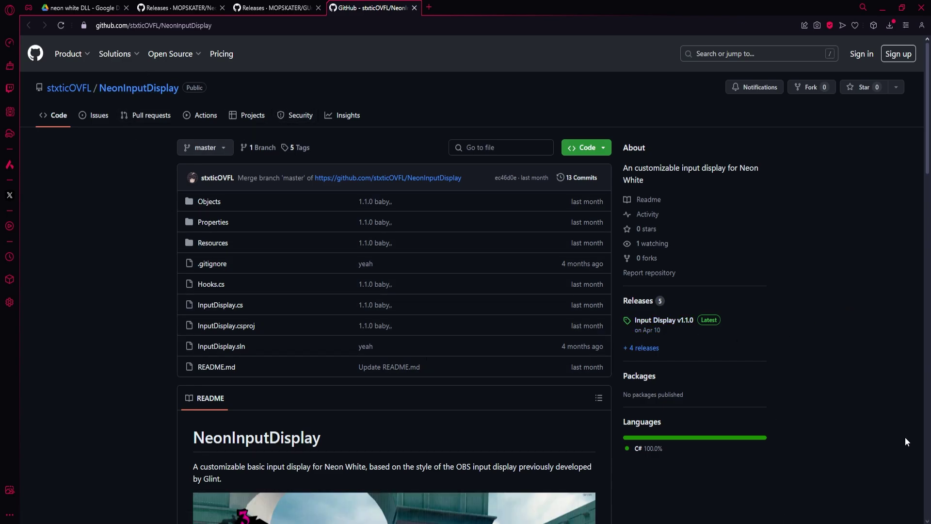
Step: Scroll through the NeonInputDisplay page down to the InputDisplay.dll release asset
scroll(612, 377, "down", 5)
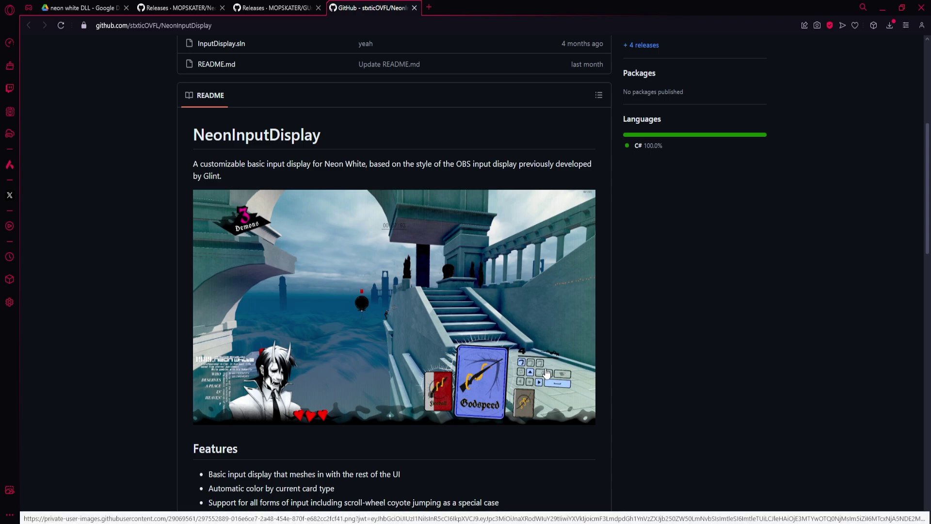
scroll(538, 345, "down", 4)
scroll(540, 338, "up", 7)
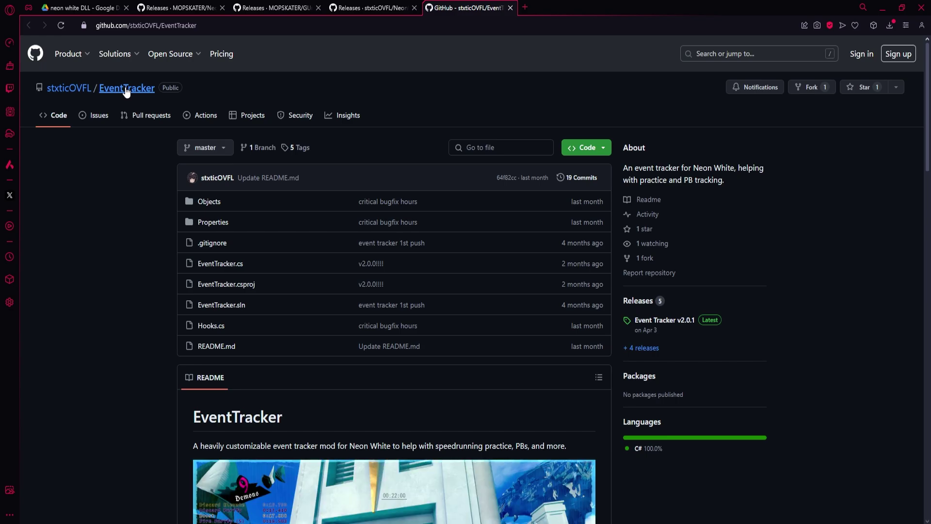
Step: Read through the EventTracker README and change the address to its /releases page
scroll(262, 167, "down", 4)
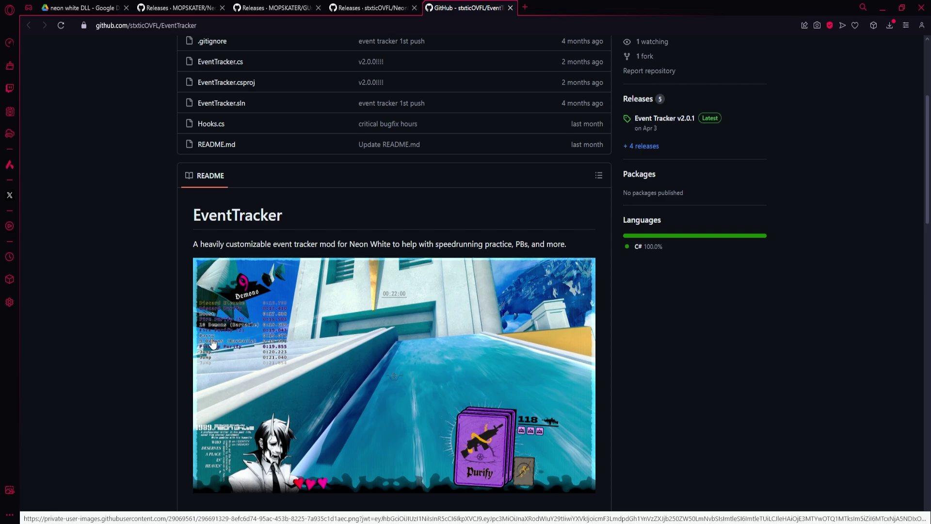
scroll(139, 323, "down", 1)
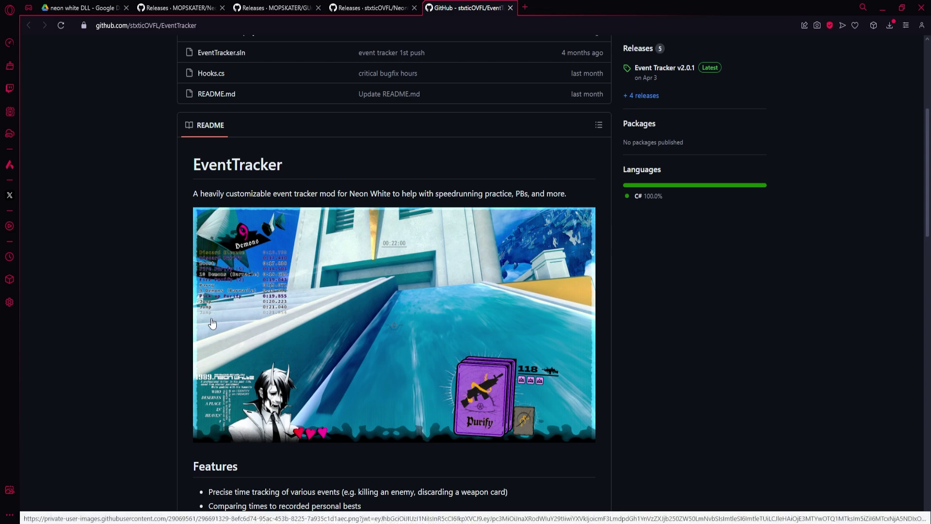
scroll(237, 310, "up", 5)
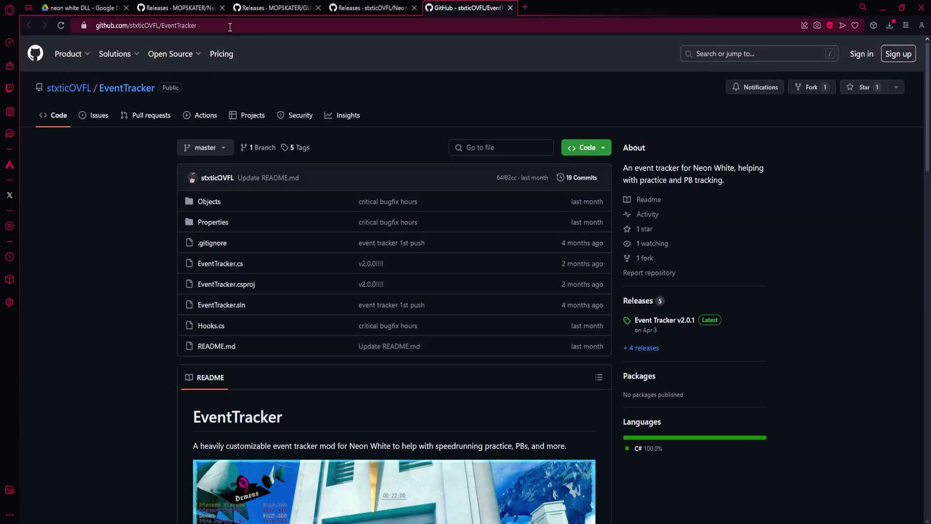
left_click(230, 27)
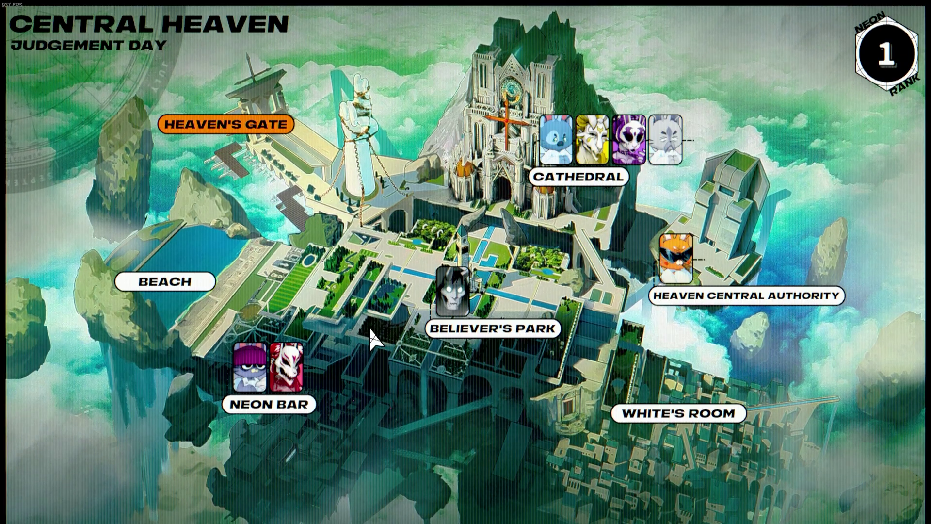
Step: Bring up MelonPreferencesManager with F5, center it, and show Card Customizations settings
key("F5")
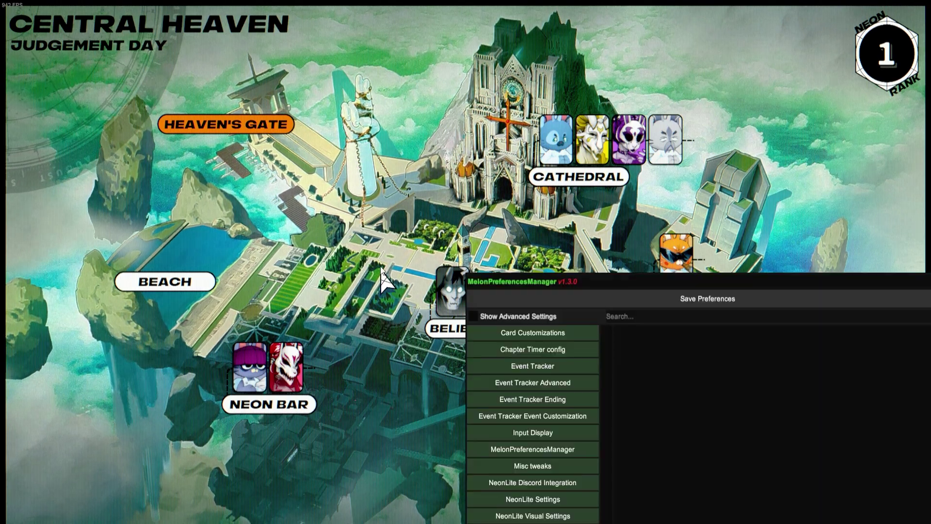
left_click_drag(480, 283, 301, 101)
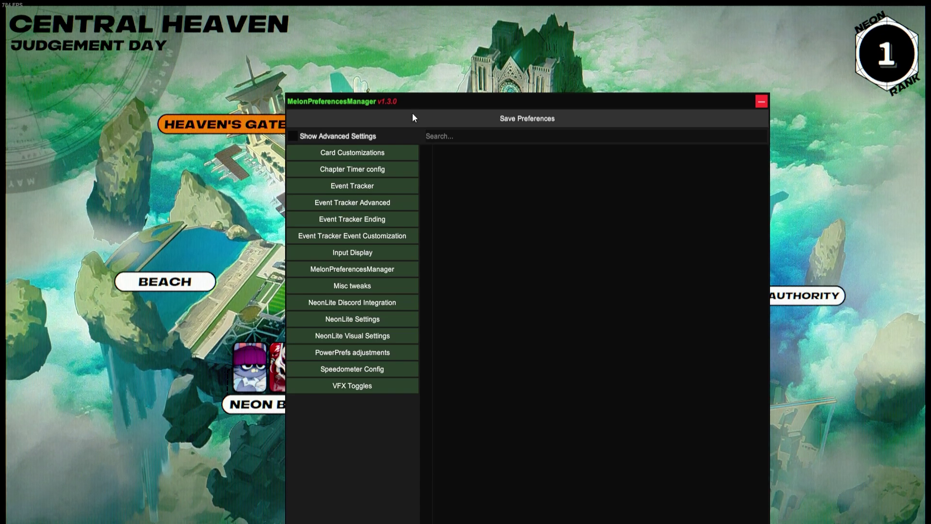
left_click(388, 156)
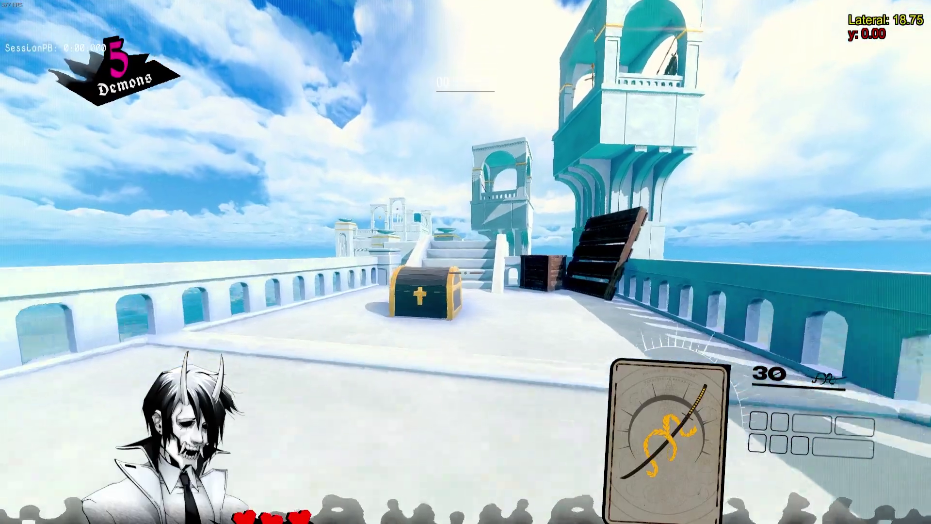
Step: Play part of a level: break the crate, climb the stairs, parry with the katana, shoot the enemy
left_click(465, 273)
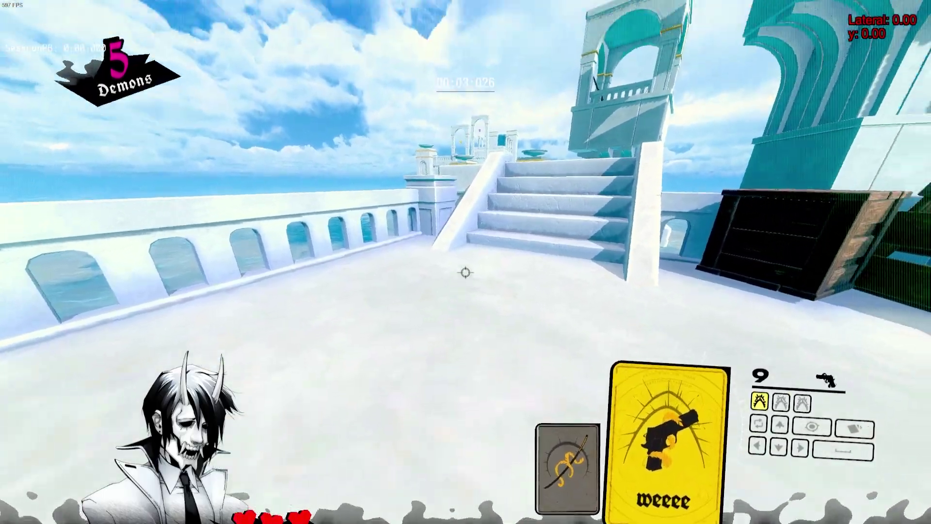
key("w")
key("space")
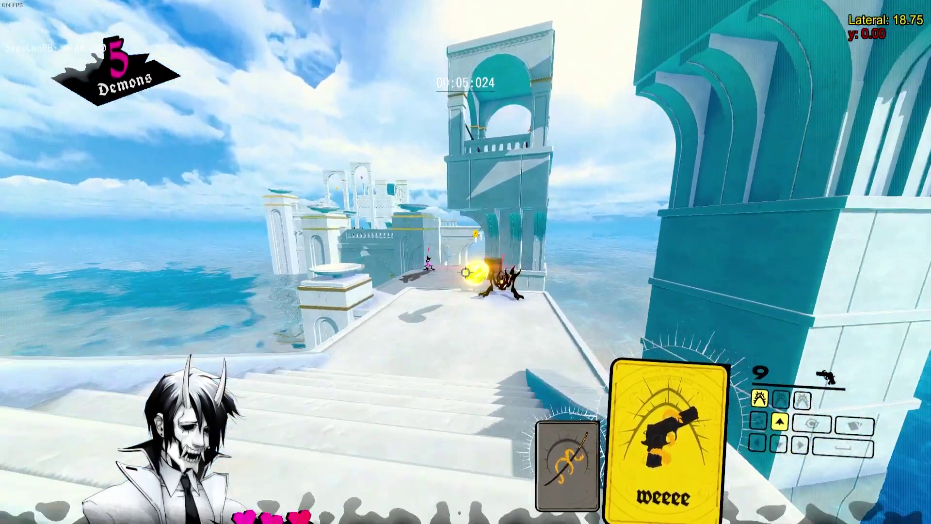
key("q")
left_click(465, 273)
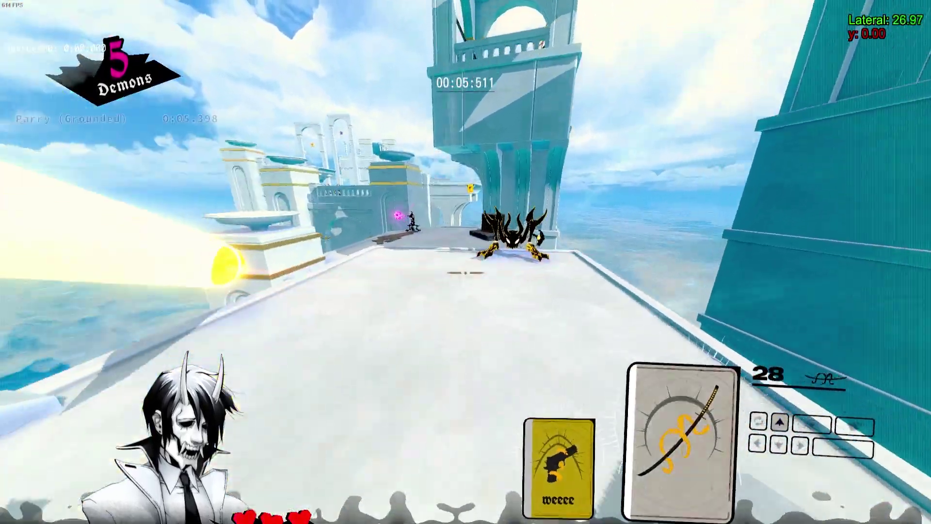
key("q")
left_click(466, 272)
key("space")
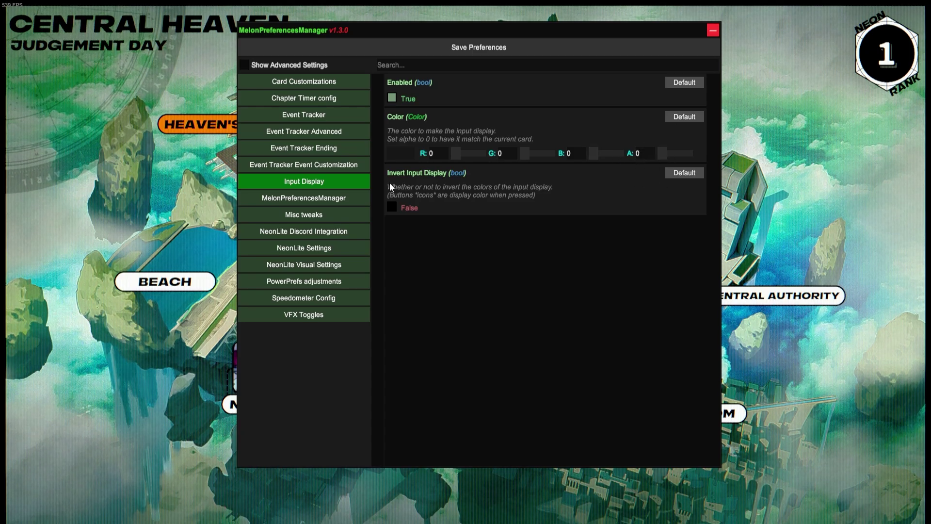
Step: Browse the MelonPreferencesManager and Misc tweaks settings, then enter Heaven's Gate
left_click(319, 200)
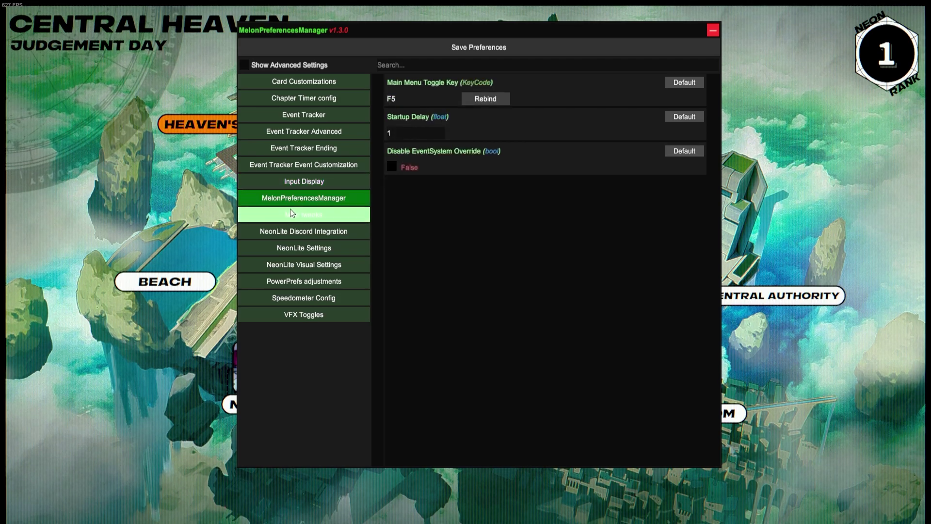
left_click(290, 210)
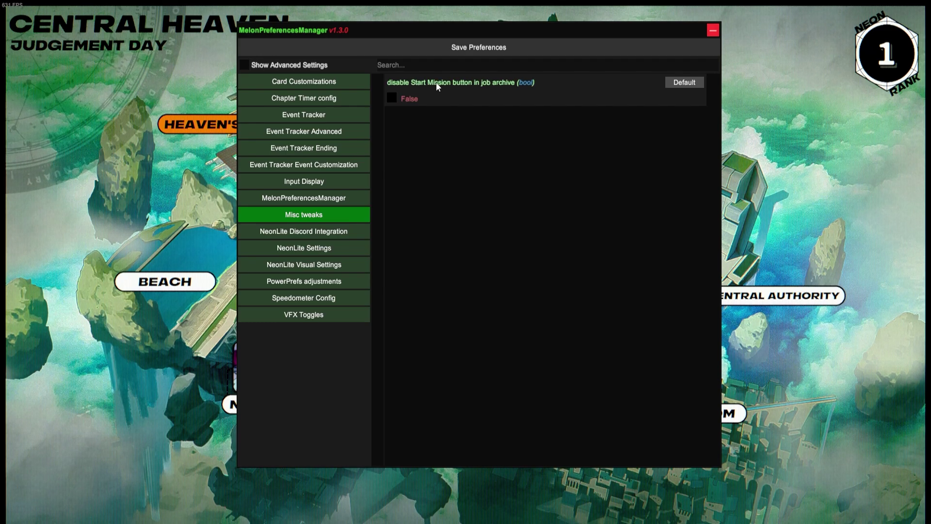
key("F5")
left_click(257, 169)
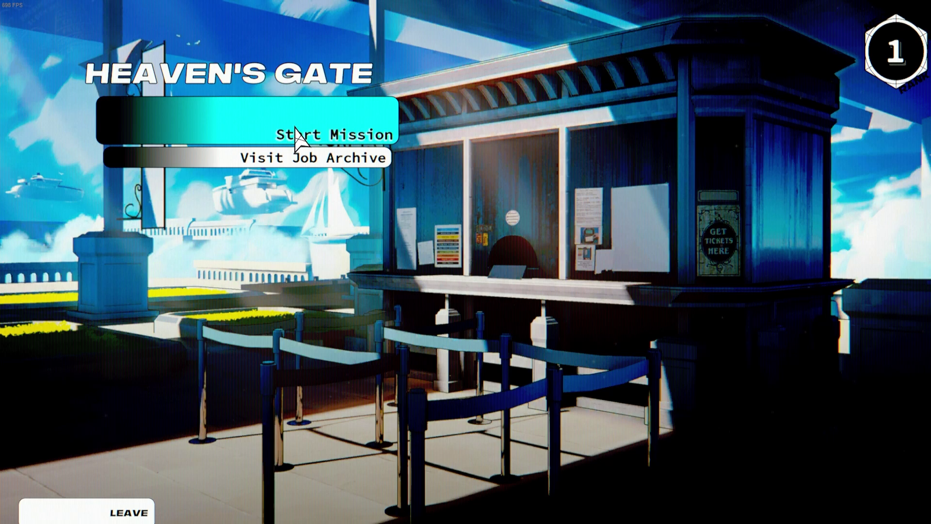
Step: Enable the option disabling Start Mission in the job archive and save preferences
key("F5")
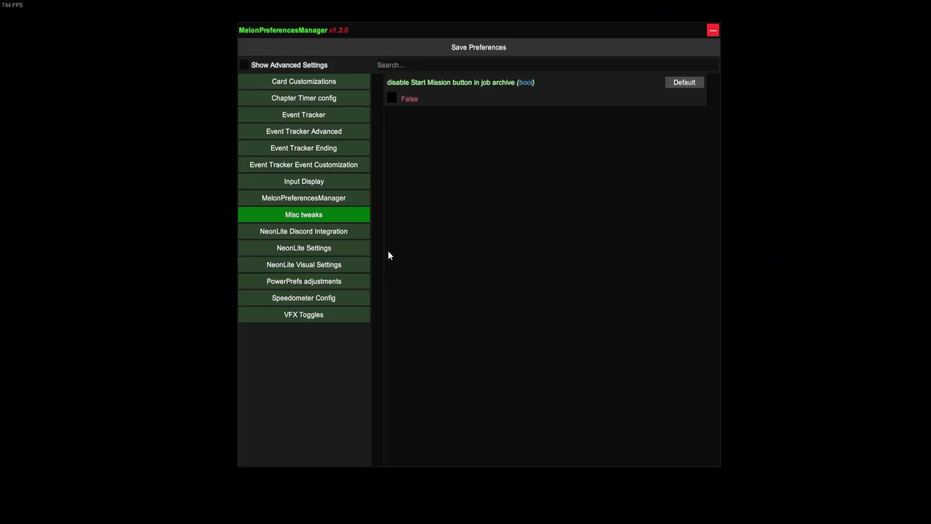
left_click(392, 98)
left_click(385, 51)
key("F5")
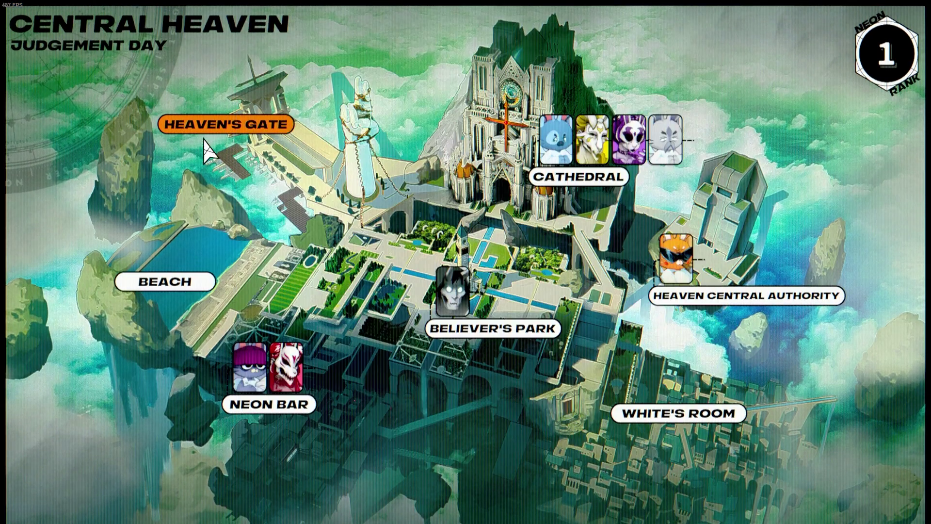
Step: Recheck Heaven's Gate, then view the NeonLite Discord Integration settings
left_click(209, 141)
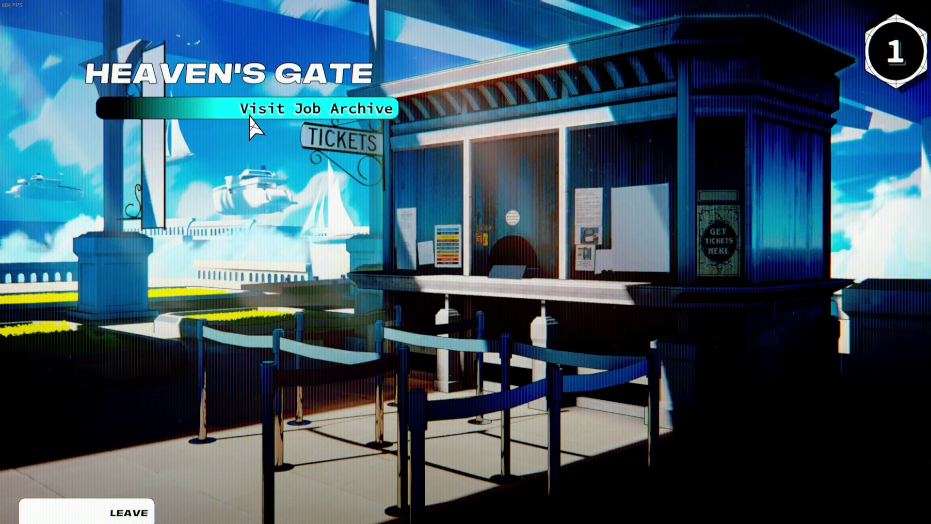
key("F5")
left_click(352, 227)
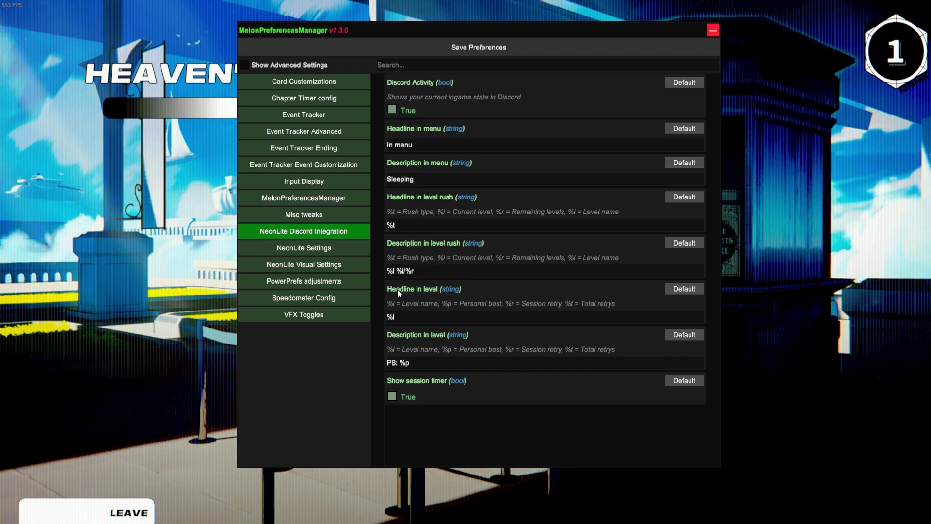
Step: Show NeonLite Settings, nudge the window up-left, and scroll through its list
left_click(335, 250)
left_click_drag(406, 30, 398, 27)
scroll(465, 170, "down", 10)
scroll(474, 195, "up", 10)
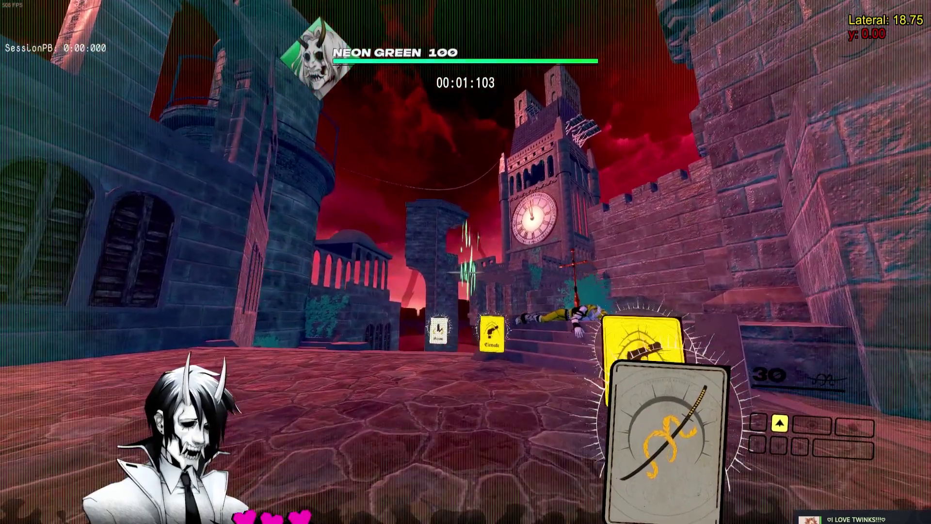
Step: Restart the Clocktower run and repeatedly shoot Neon Green while jumping and strafing
left_click(466, 262)
key("d")
key("space")
key("f")
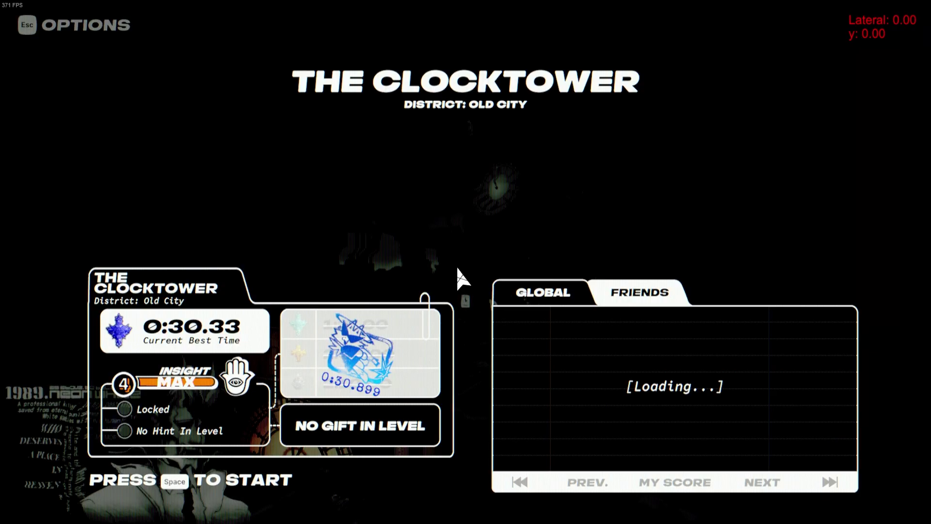
key("space")
key("w")
left_click(466, 261)
left_click(466, 262)
key("d")
key("space")
left_click(465, 262)
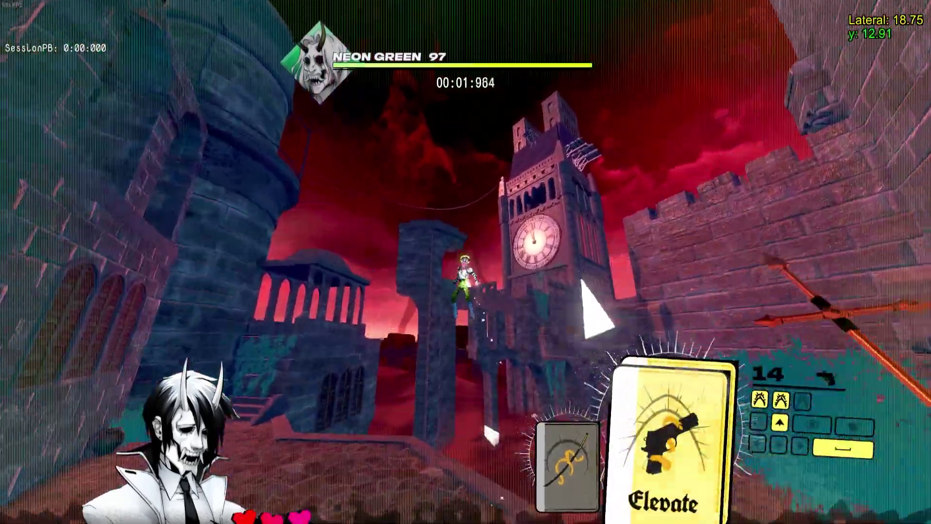
left_click(465, 262)
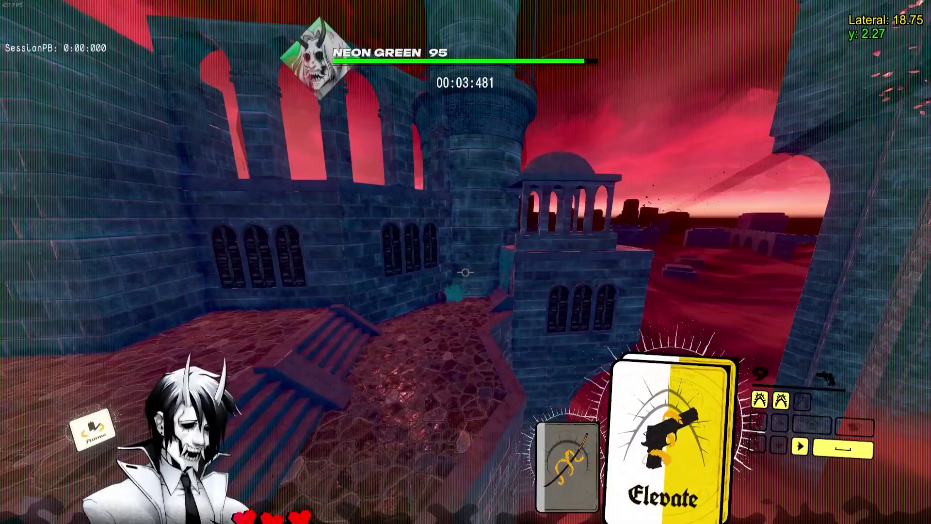
left_click(466, 262)
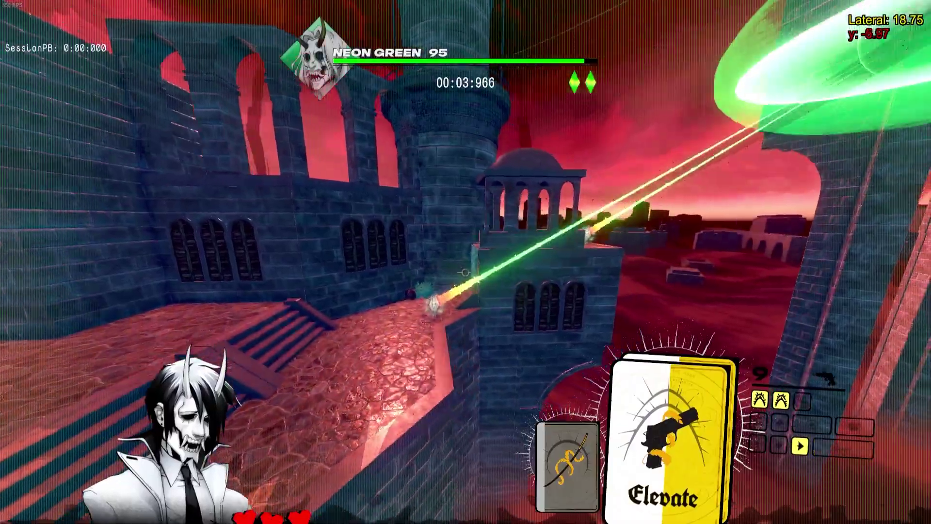
left_click(466, 262)
Step: Discard Elevate cards to rise, hop around Neon Green, then pause the run
right_click(466, 273)
key("d")
key("space")
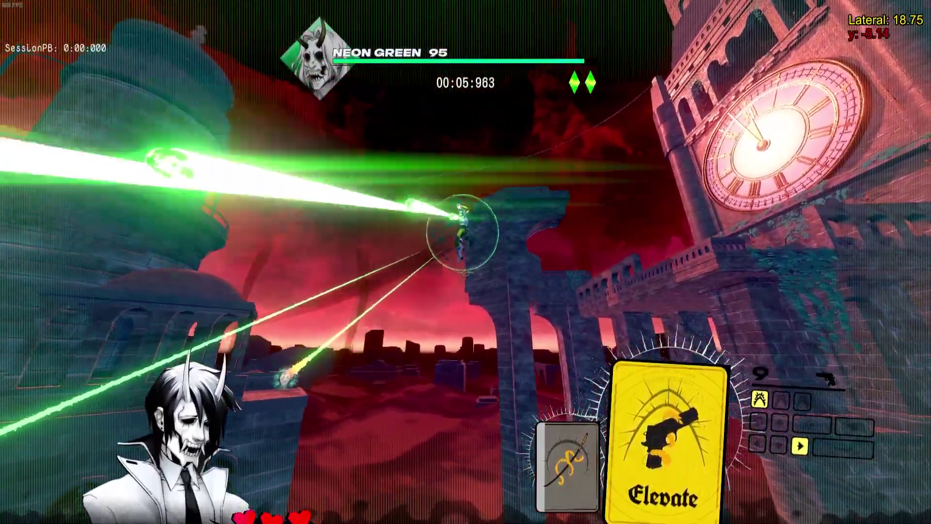
key("space")
key("a")
key("space")
key("space")
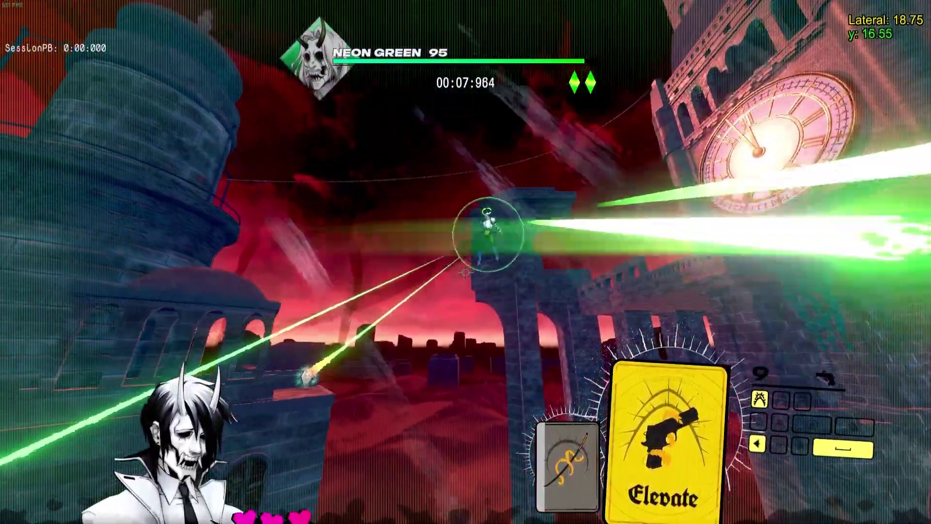
key("w")
right_click(466, 272)
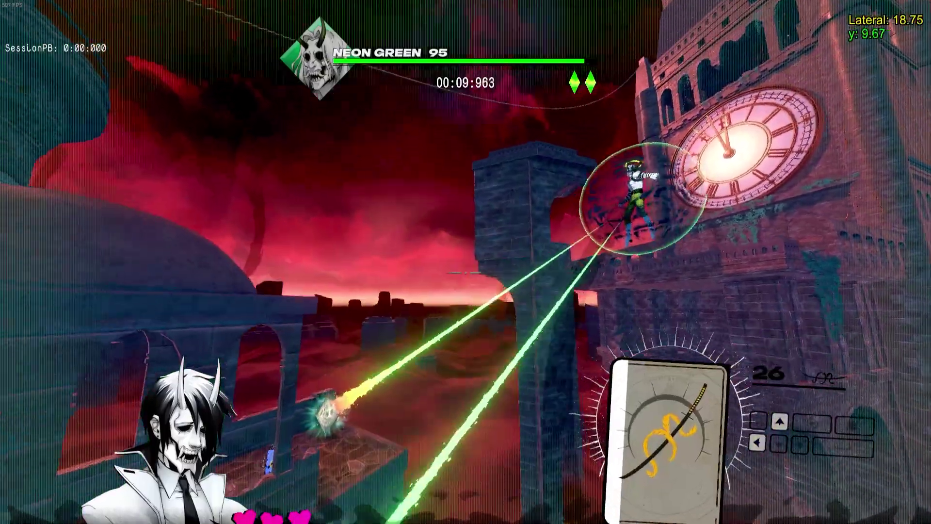
key("space")
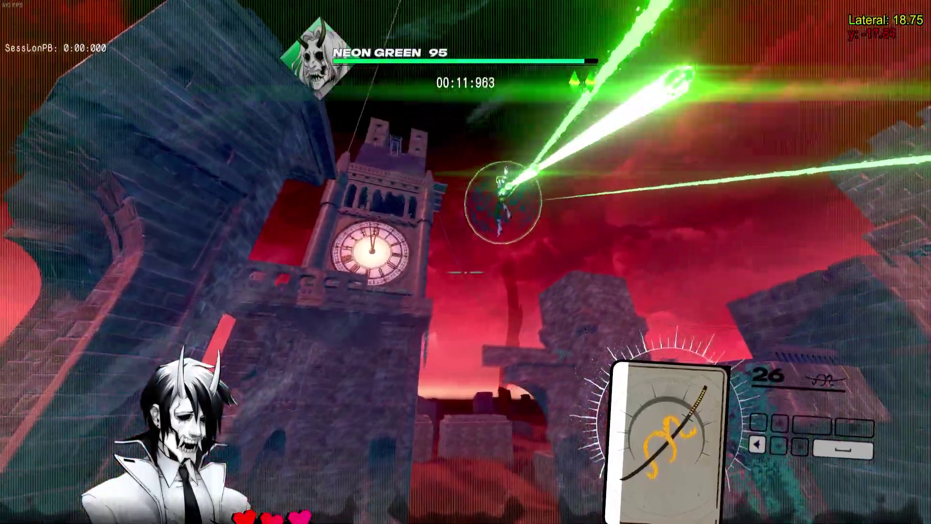
key("Escape")
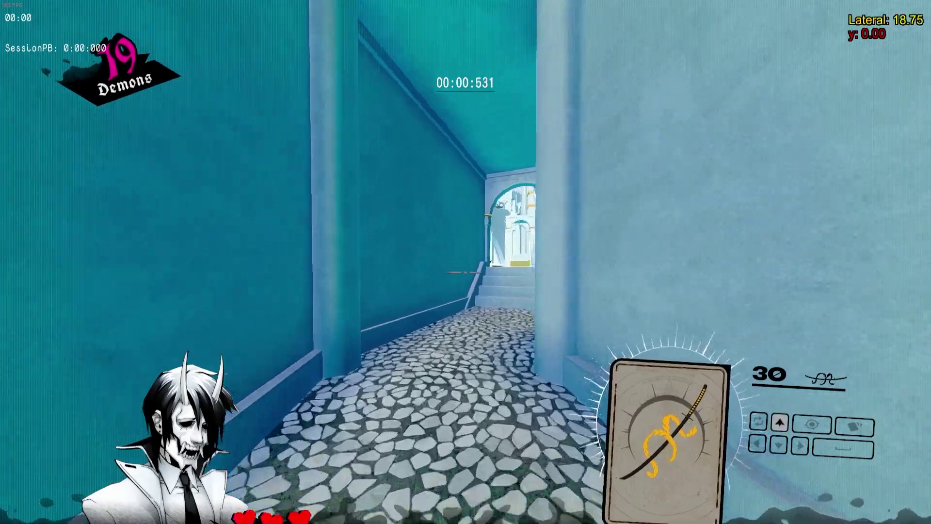
Step: Run under the Glass Port pier, purifying demons and launching toward the yacht
key("w")
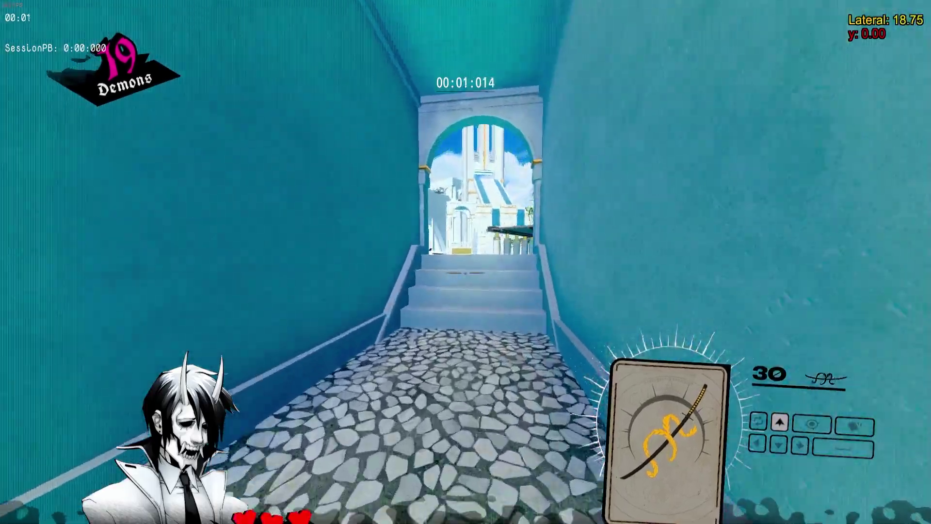
key("w")
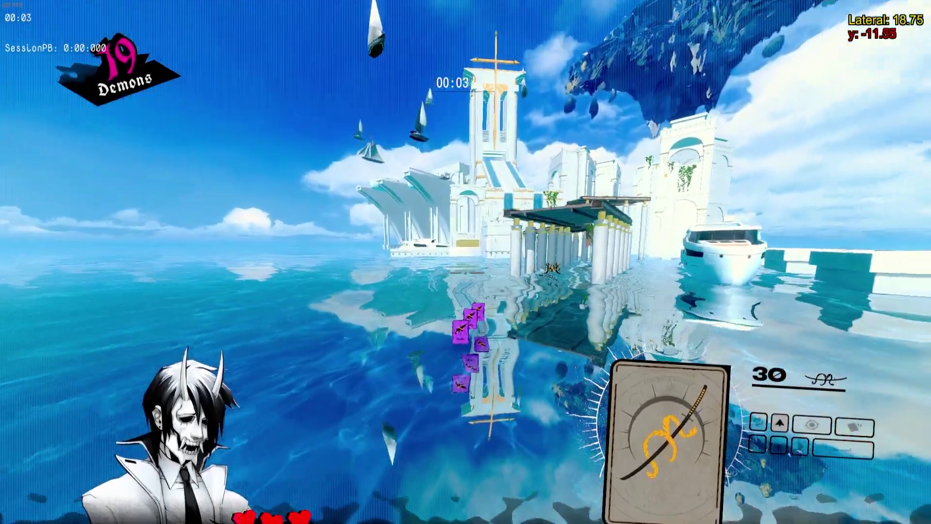
key("w")
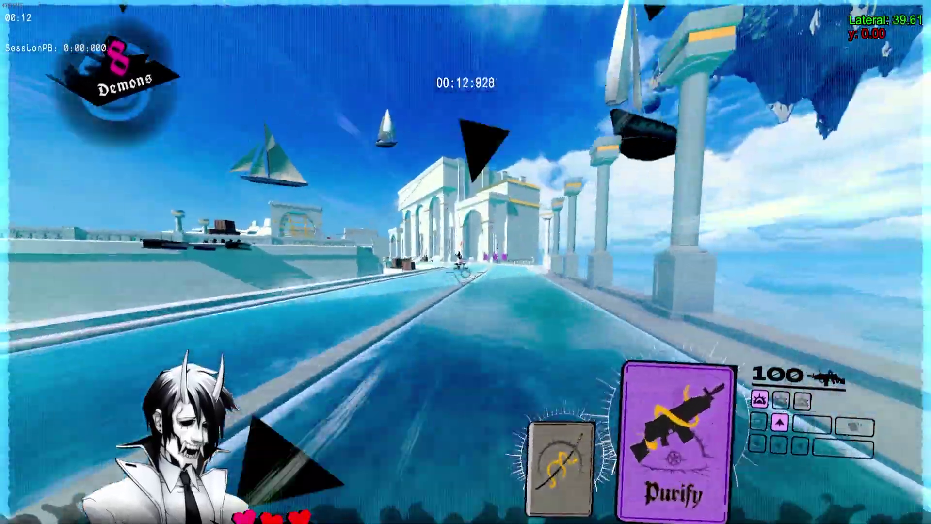
key("w")
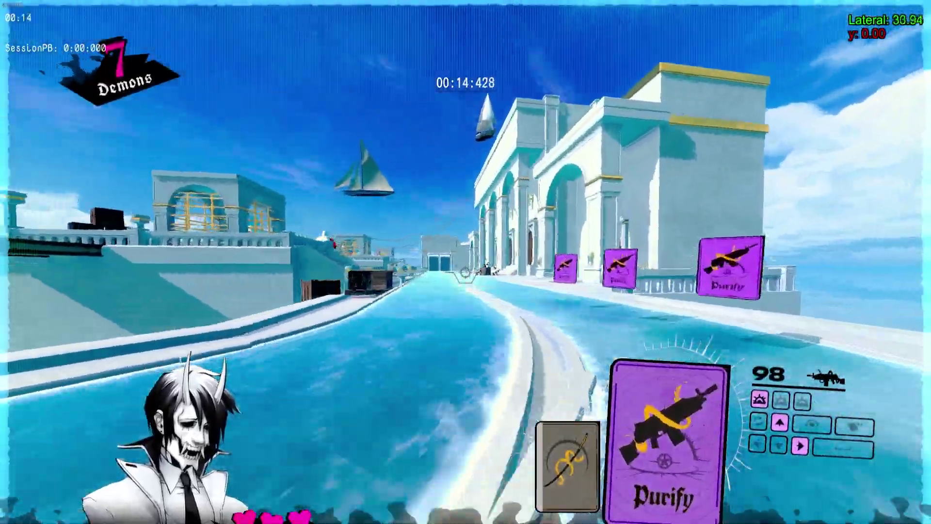
right_click(465, 272)
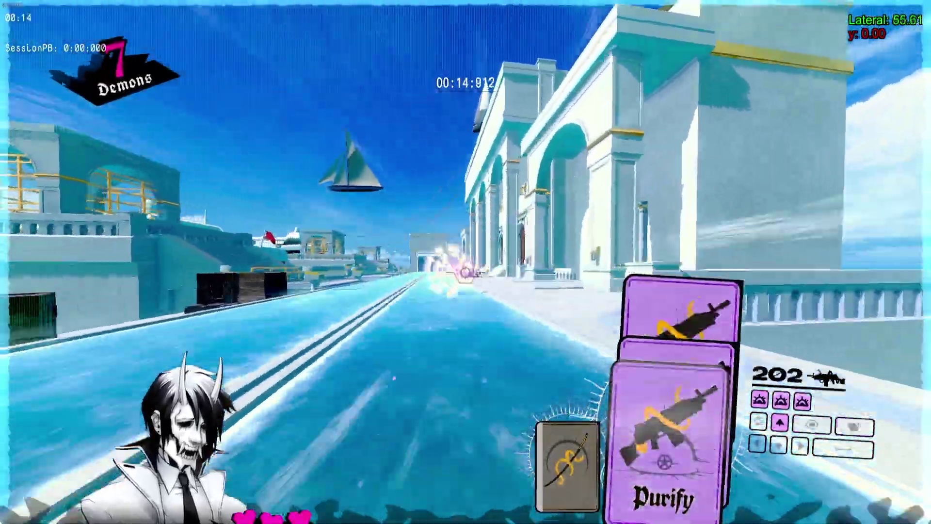
left_click(466, 272)
right_click(466, 273)
left_click(466, 272)
left_click(466, 273)
right_click(465, 273)
left_click(465, 272)
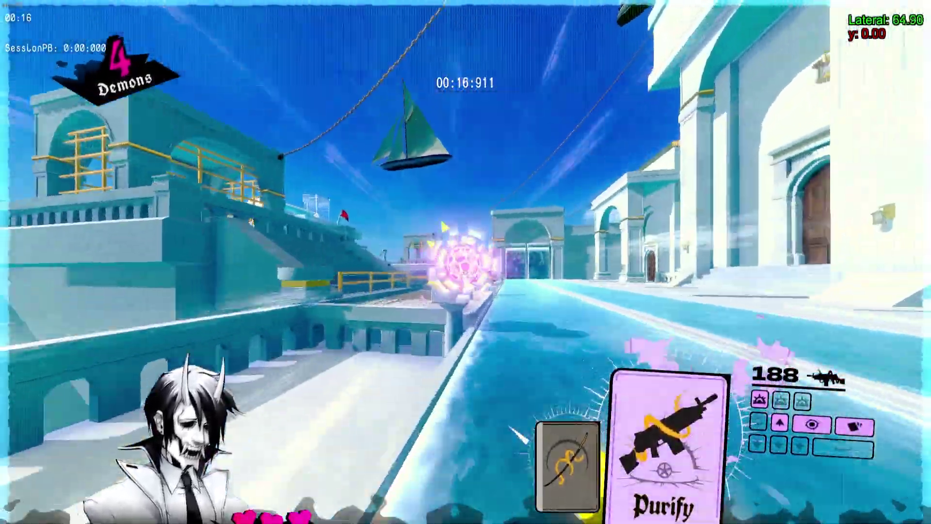
right_click(465, 273)
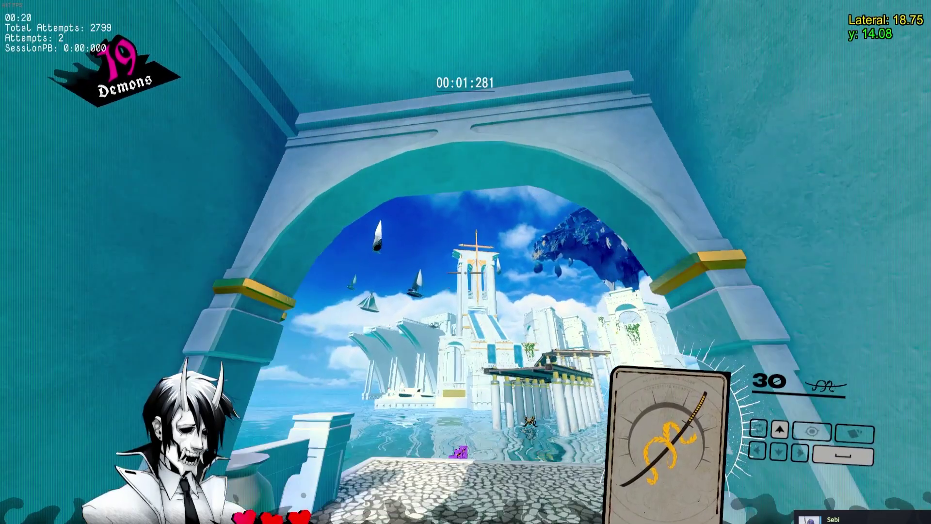
Step: Clear the palace demons and reach the Glass Port goal
key("w")
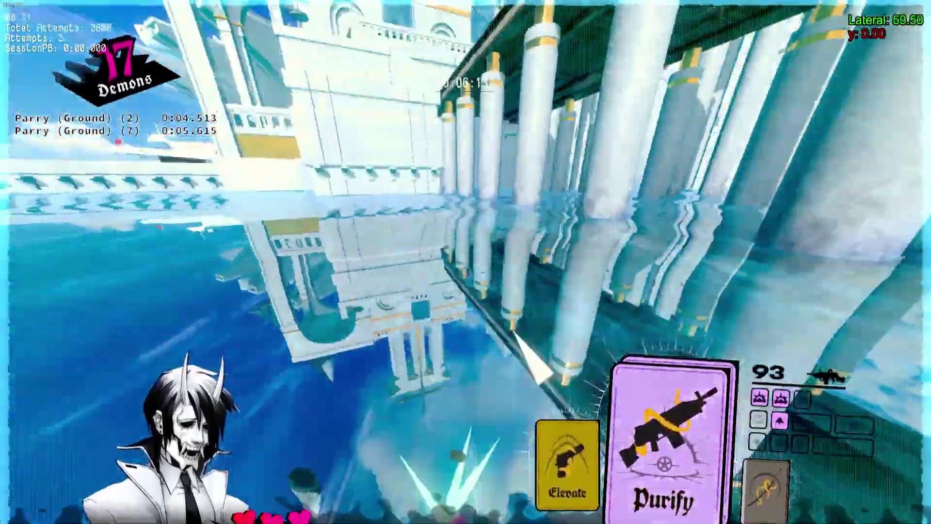
left_click(465, 272)
right_click(466, 272)
left_click(466, 273)
key("q")
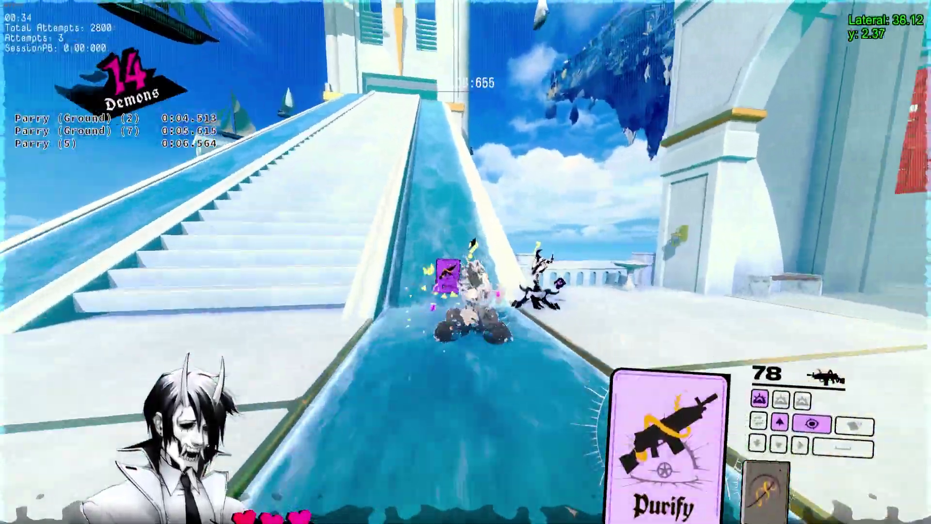
key("w")
left_click(466, 262)
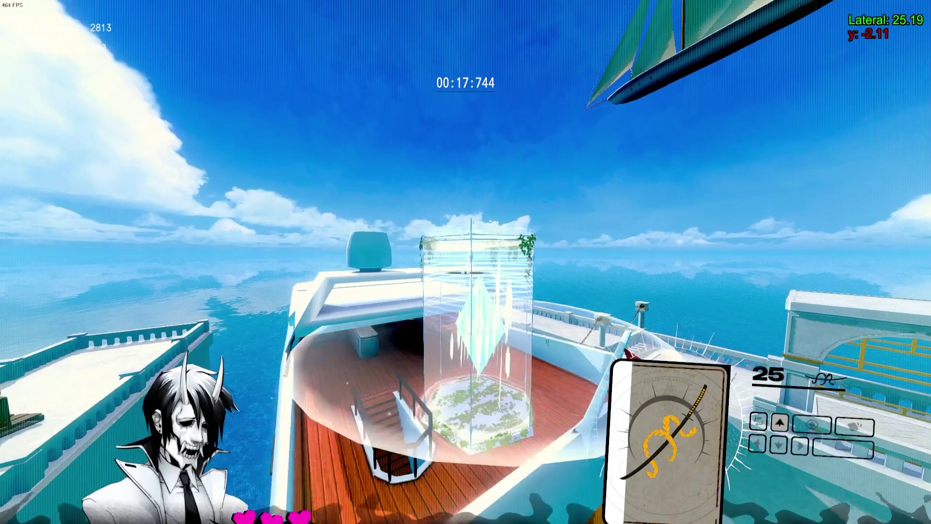
key("w")
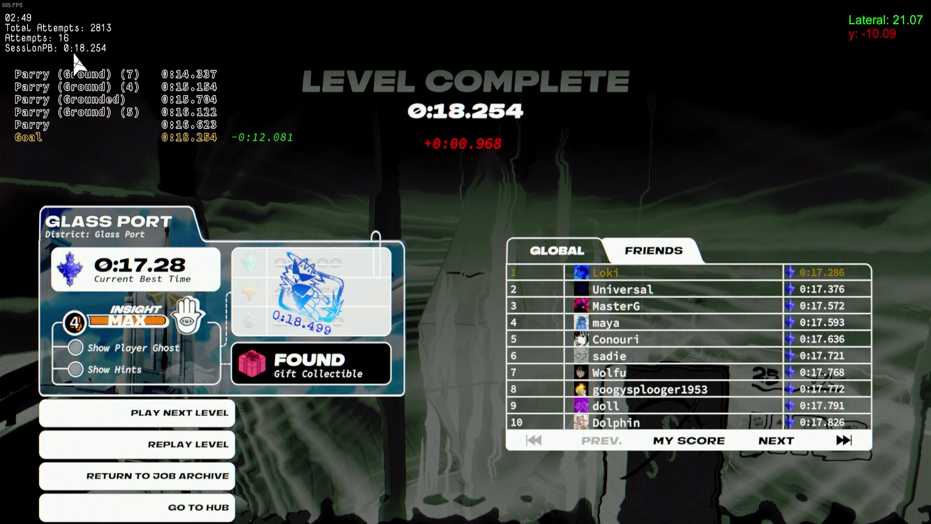
Step: Start a new Glass Port run, dropping to the pier and shooting demons
key("f")
key("space")
key("w")
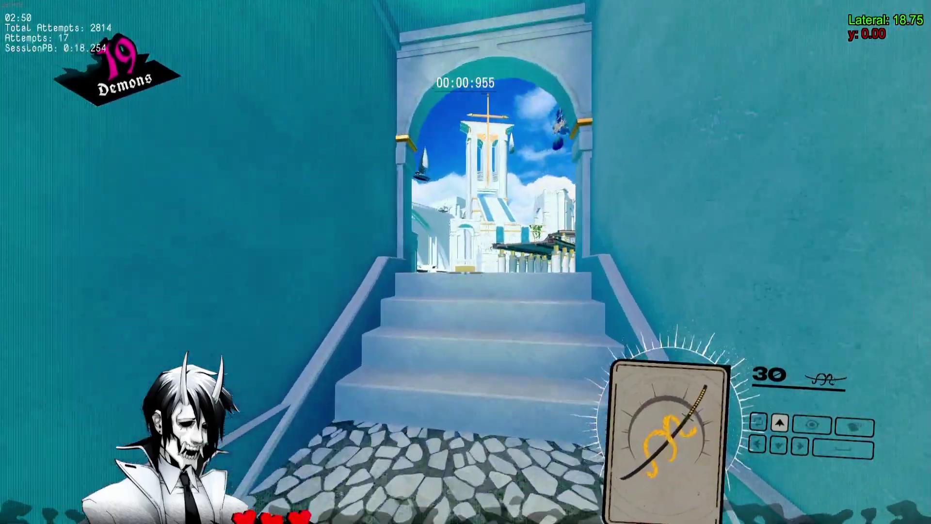
key("space")
left_click(466, 262)
key("w")
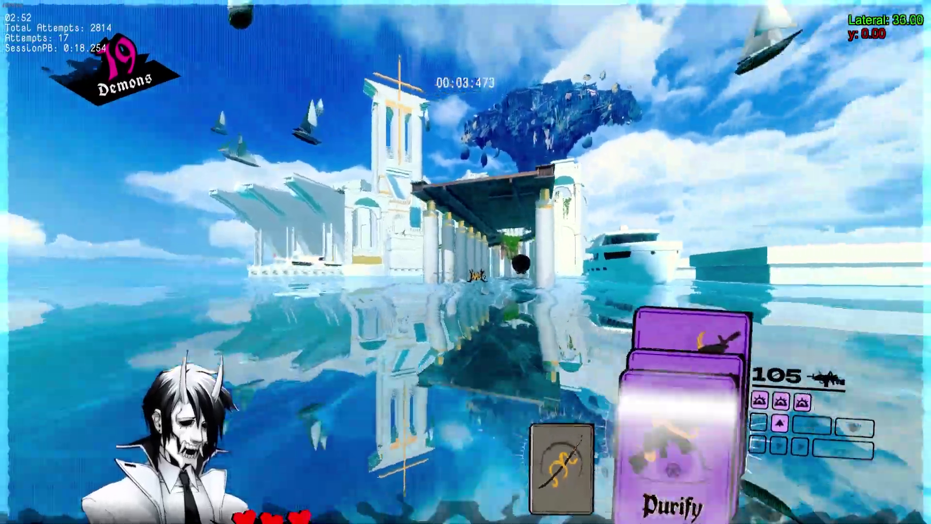
left_click(466, 262)
left_click(466, 262)
left_click(466, 262)
right_click(466, 262)
key("w")
left_click(465, 262)
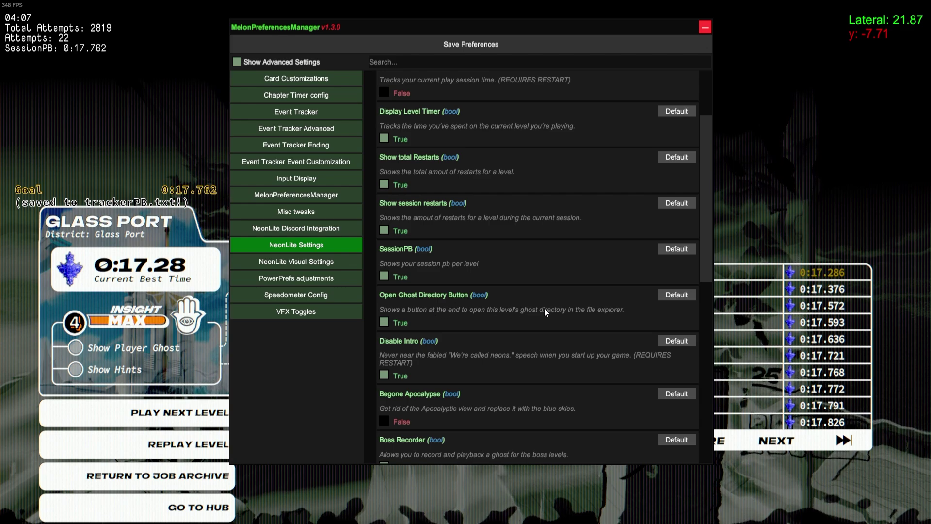
Step: Toggle the mod settings window off and on, scrolling down through NeonLite Settings
key("F5")
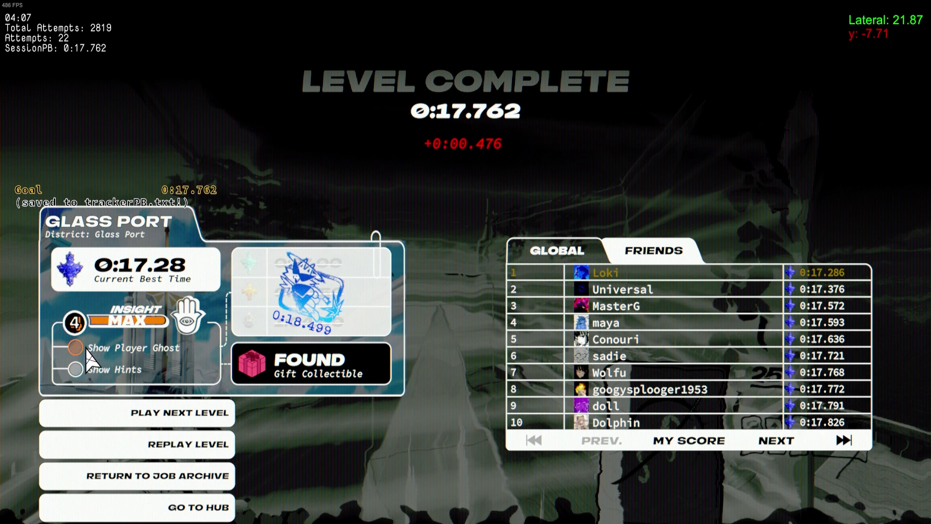
key("F5")
scroll(400, 345, "down", 1)
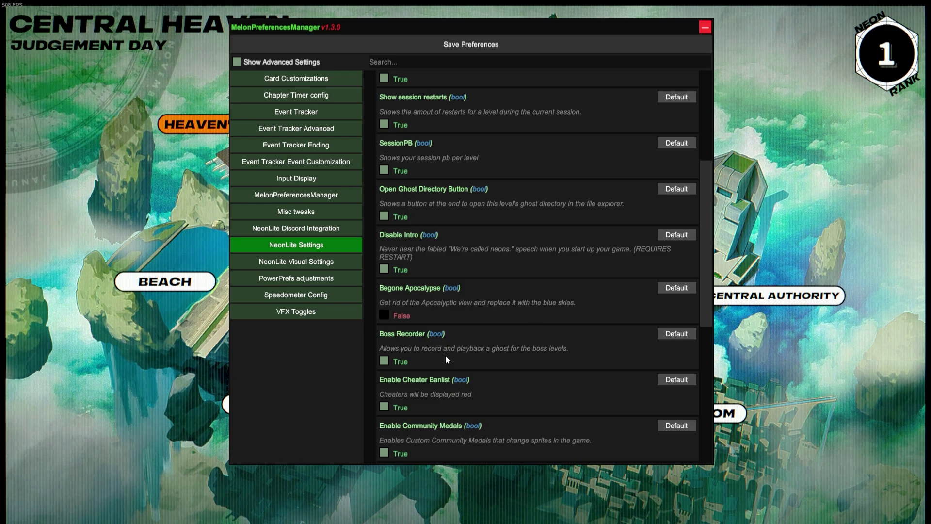
scroll(447, 360, "down", 2)
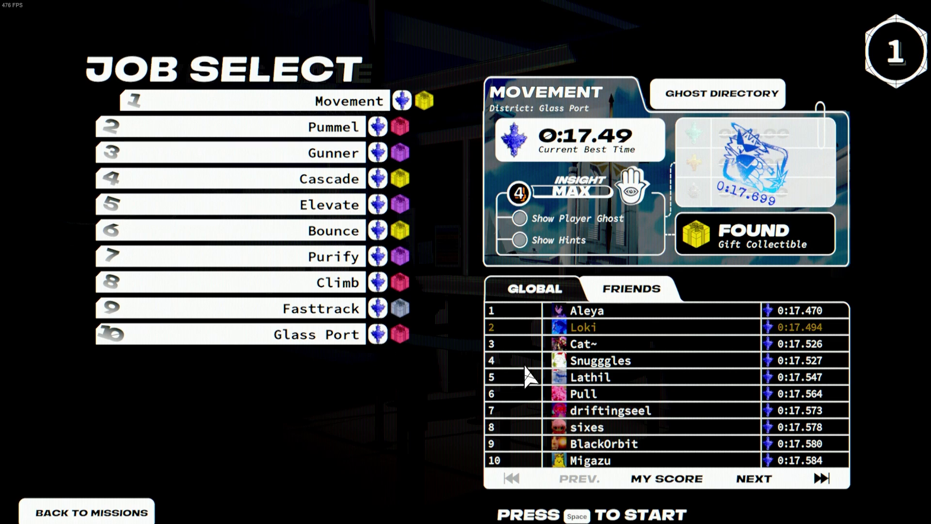
Step: View the player's own and friends leaderboard times, then back out to the Central Heaven map
left_click(756, 477)
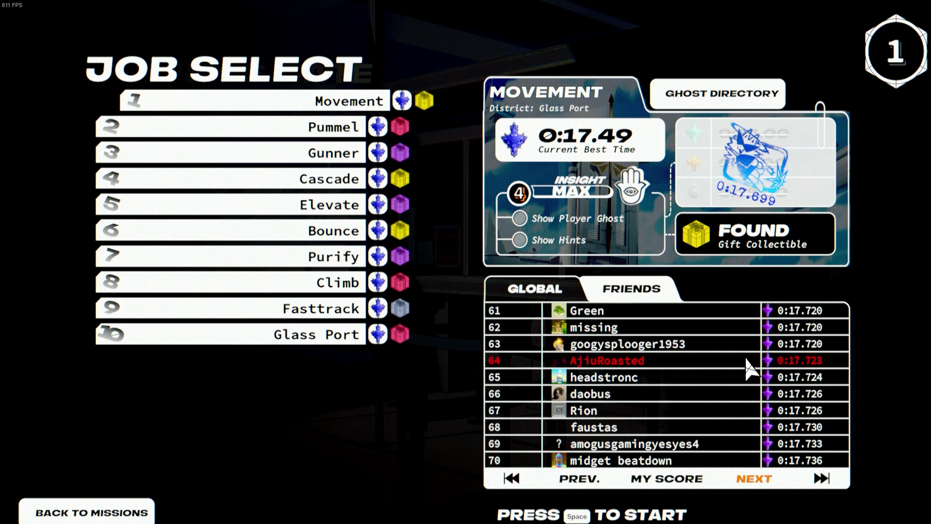
left_click(641, 290)
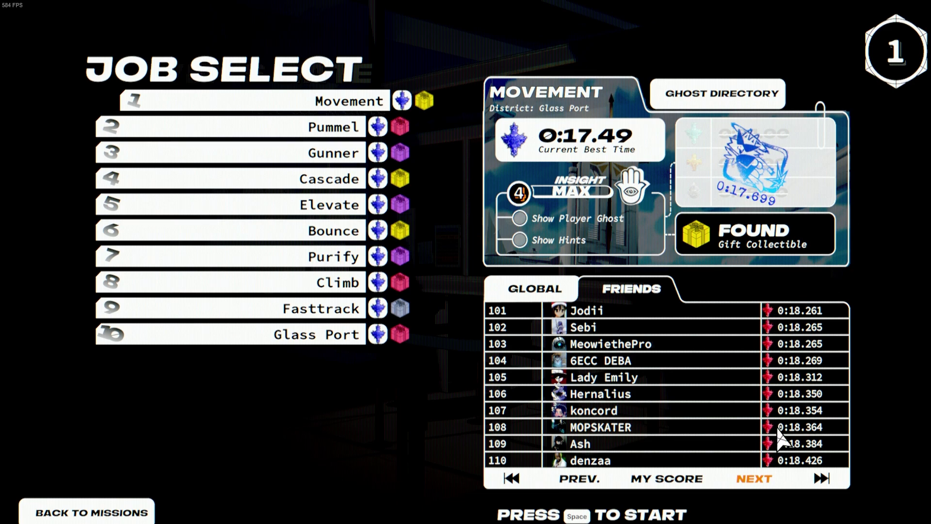
left_click(132, 515)
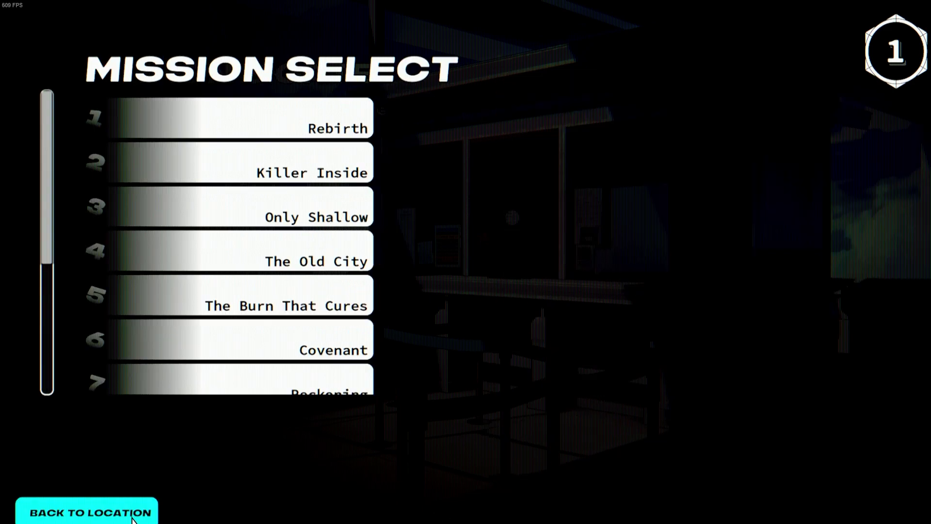
left_click(132, 516)
left_click(132, 517)
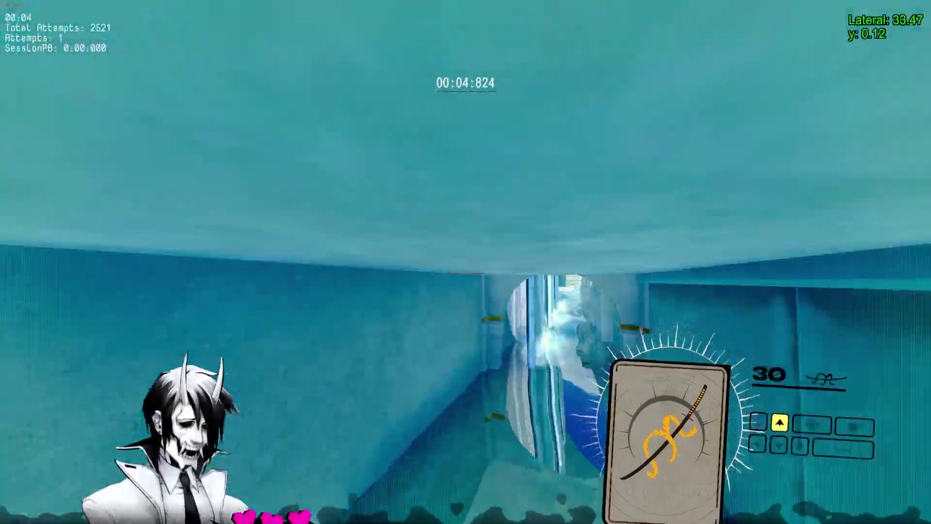
Step: Finish the water-corridor run, moving the settings window aside to see results before closing it
key("d")
key("d")
key("space")
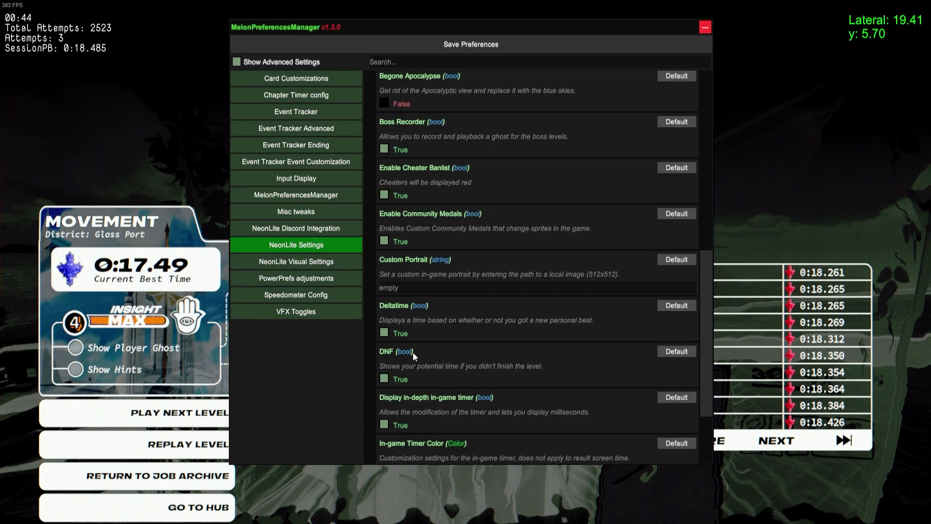
left_click_drag(376, 29, 459, 187)
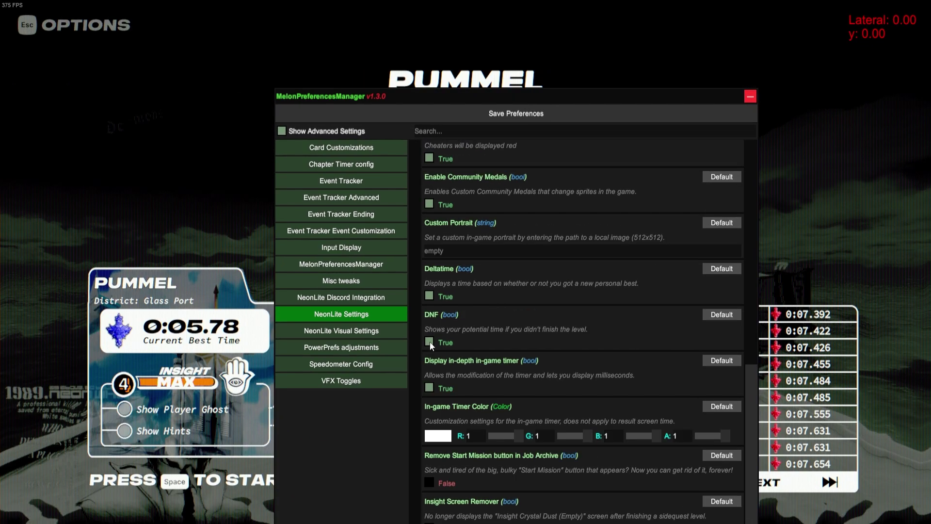
key("F5")
Step: Play Pummel, lining up with the balloons and bouncing upward off them
key("space")
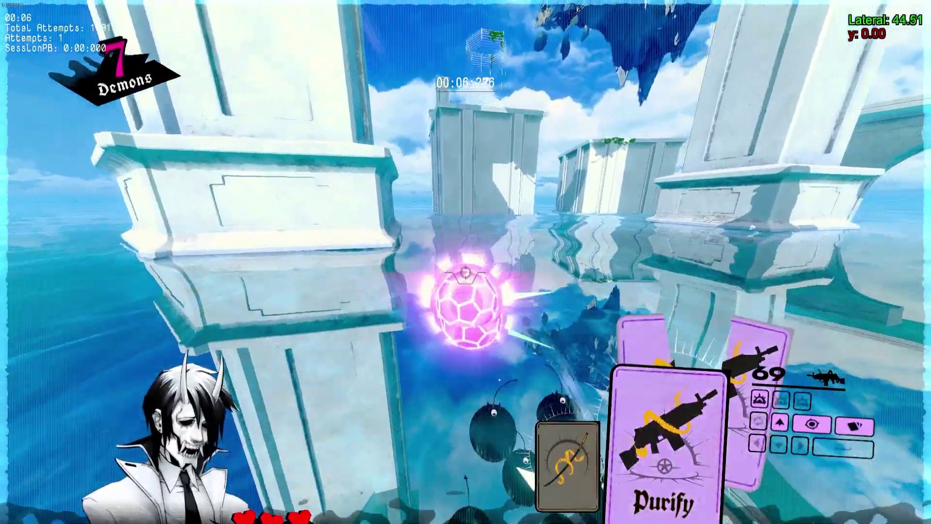
key("space")
key("space")
key("s")
key("w")
key("a")
key("s")
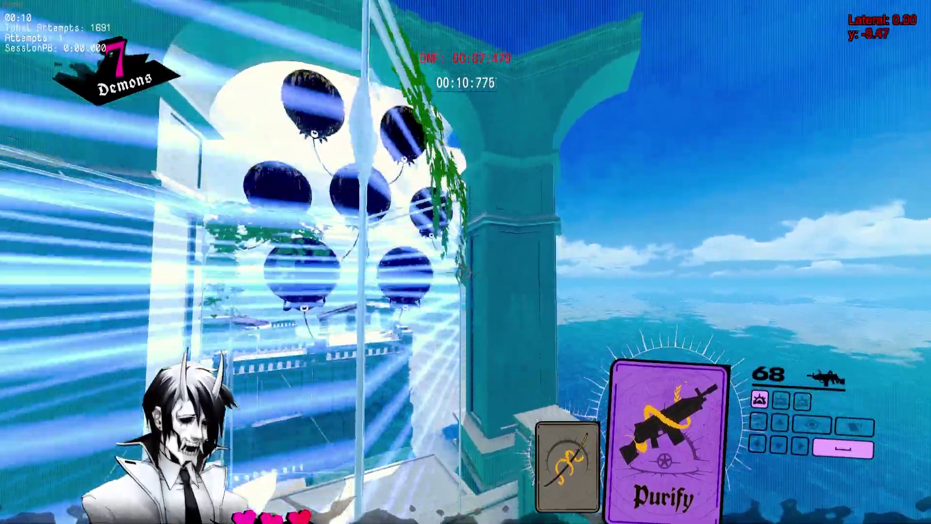
key("w")
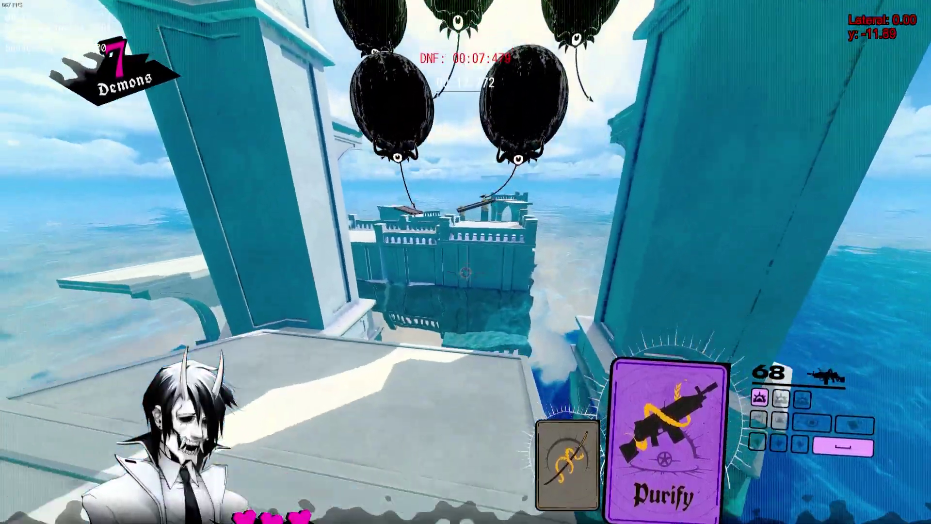
key("w")
key("a")
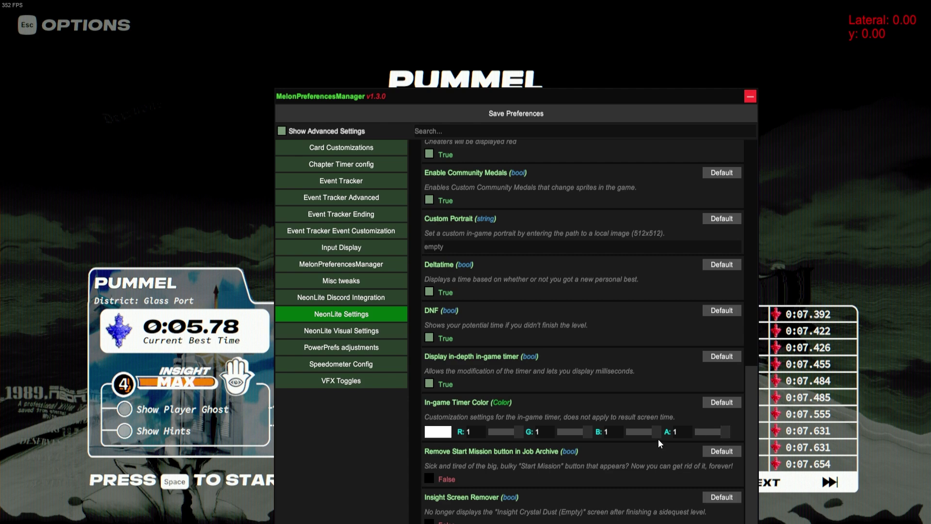
Step: Turn the timer colour yellow by lowering its blue value, save, and resume the level
left_click_drag(657, 433, 650, 436)
left_click(503, 113)
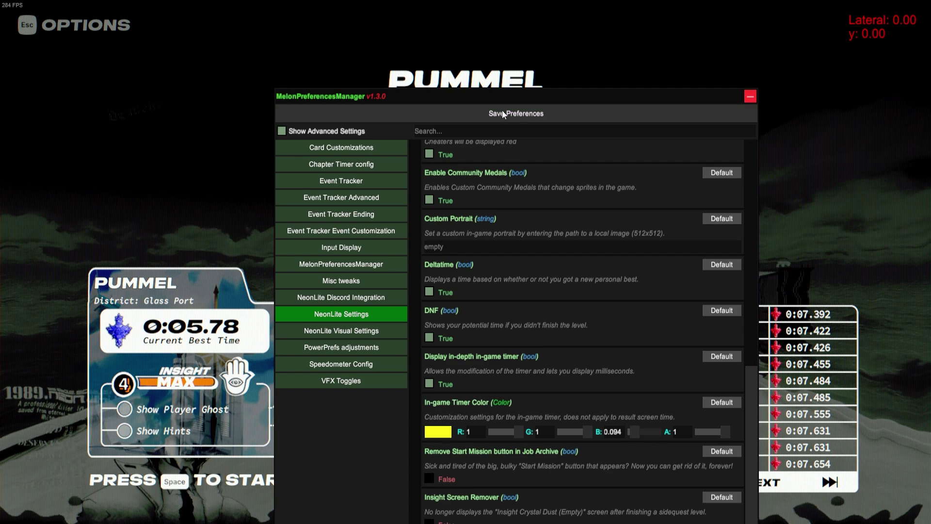
key("Escape")
key("F5")
left_click(499, 235)
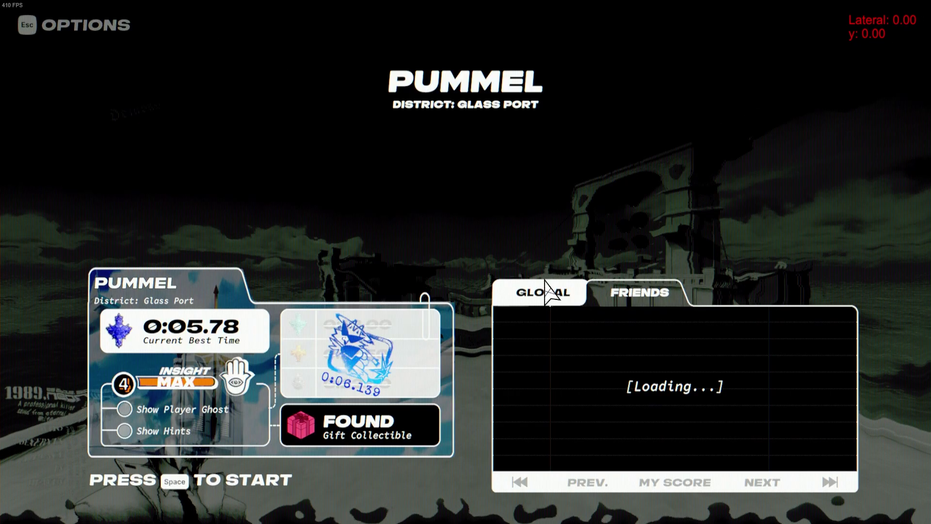
Step: Run through Pummel, open the mod preferences, and continue past the collected item screen
key("space")
key("w")
key("w")
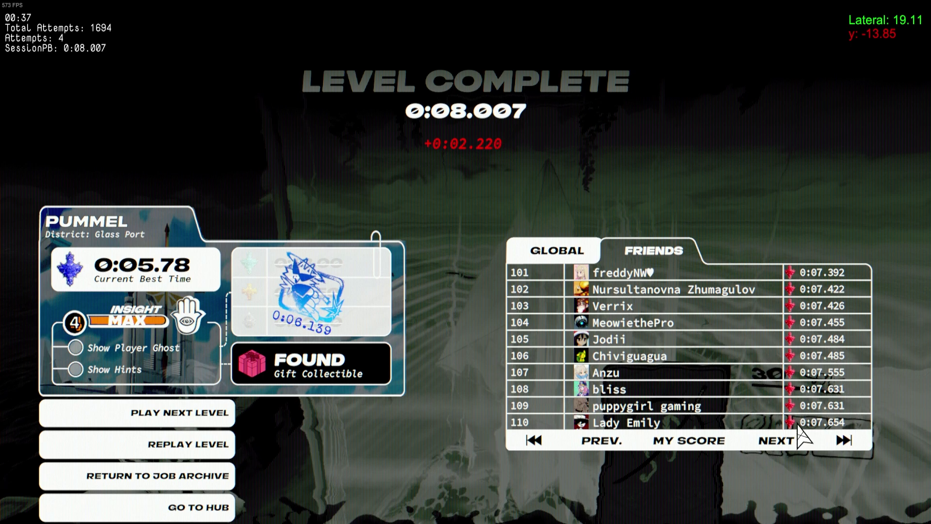
key("F5")
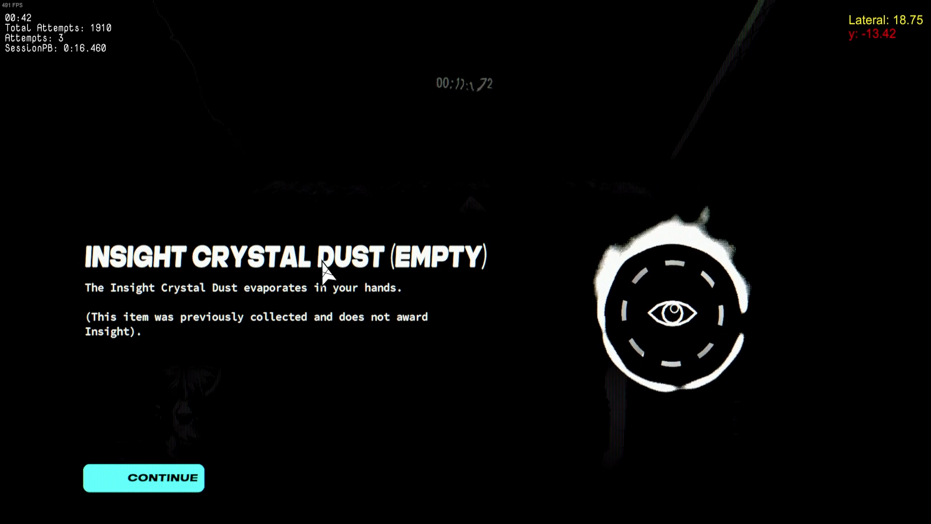
left_click(173, 484)
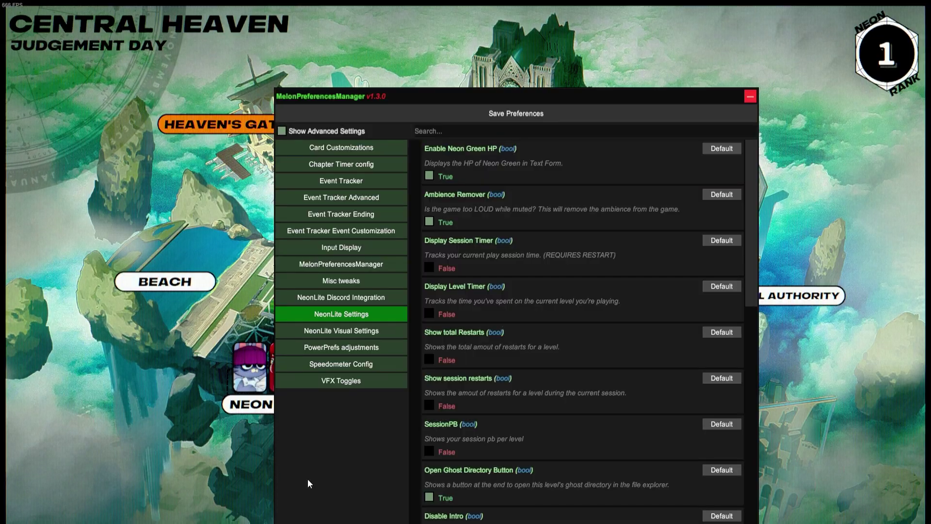
Step: Review NeonLite Visual Settings and PowerPrefs adjustments, noting Level Rush Seed 114, then close the window
left_click_drag(383, 95, 362, 43)
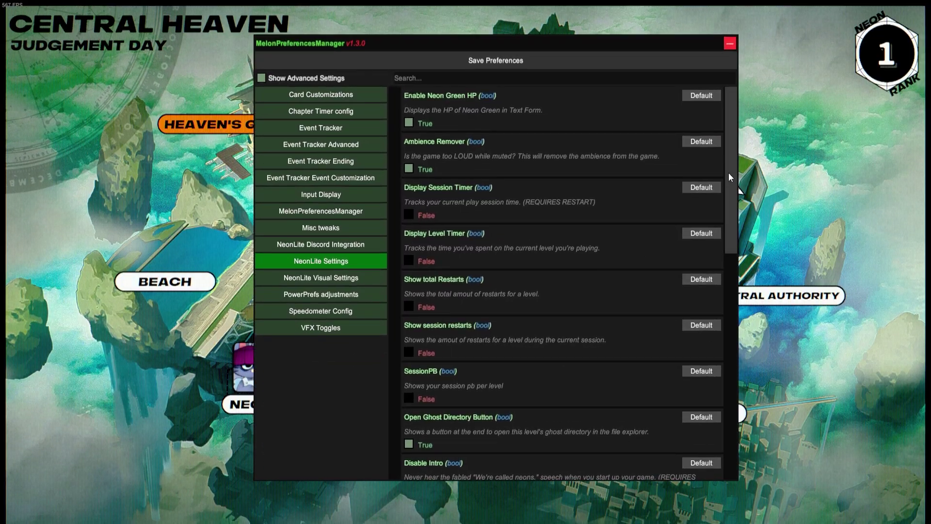
left_click_drag(731, 177, 713, 383)
left_click(321, 277)
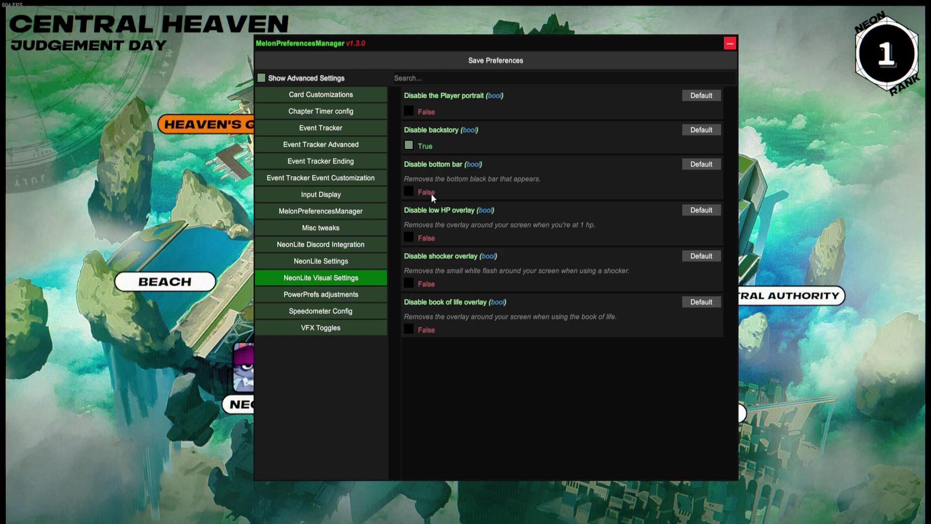
left_click(325, 296)
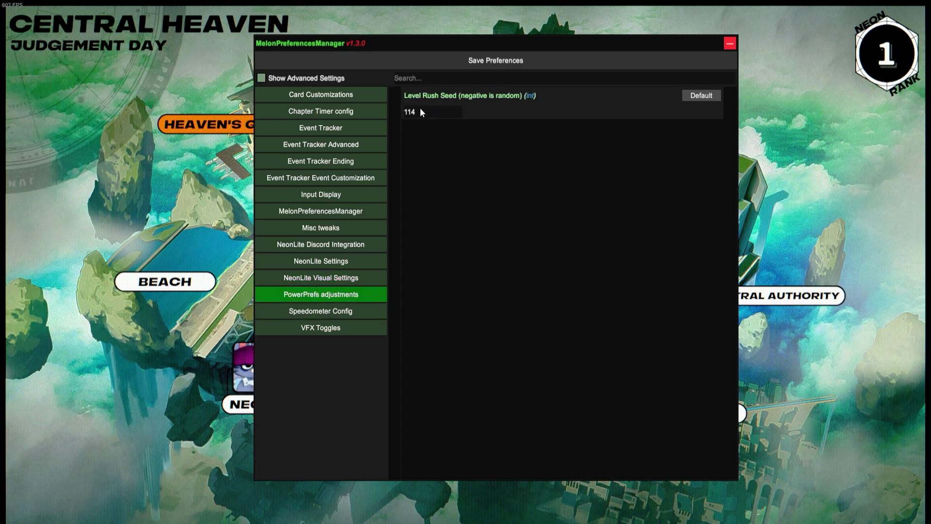
key("F5")
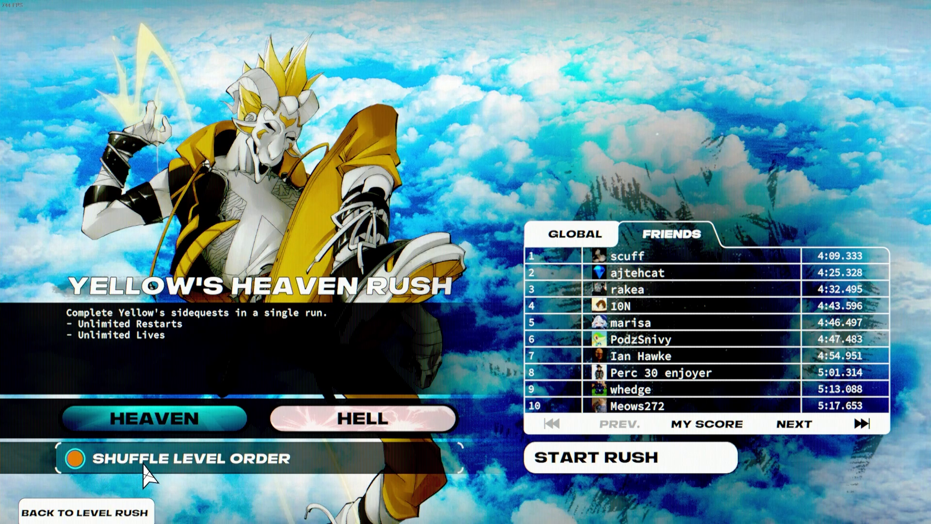
Step: Start Yellow's Heaven Rush, restart it from the pause menu, and open the mod preferences
left_click(553, 458)
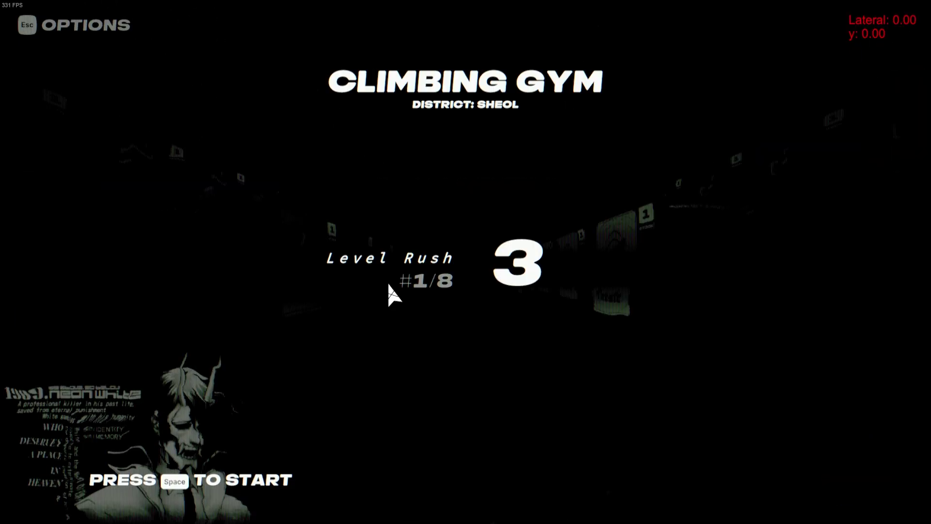
key("Escape")
left_click(395, 262)
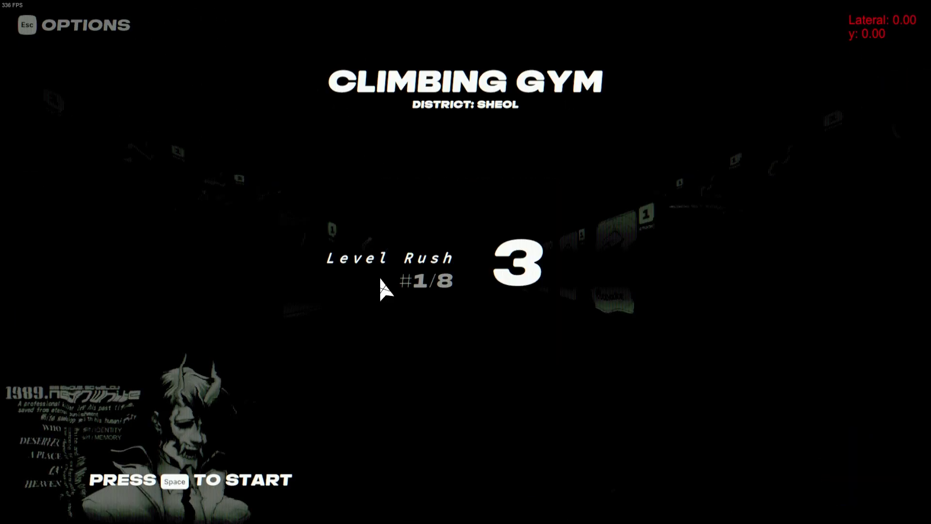
key("Escape")
key("Escape")
key("Escape")
key("F5")
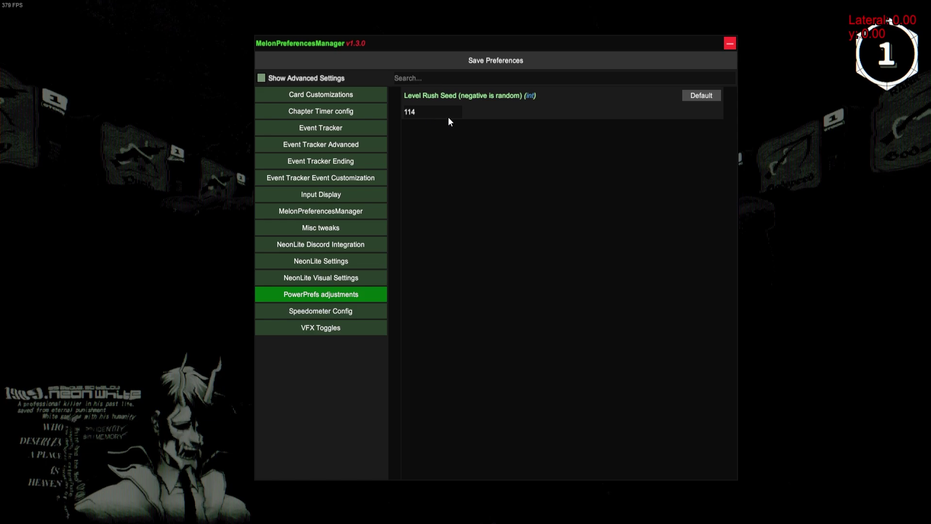
Step: Show Speedometer Config, restart the Climbing Gym level, and reopen preferences mid-run
left_click(330, 313)
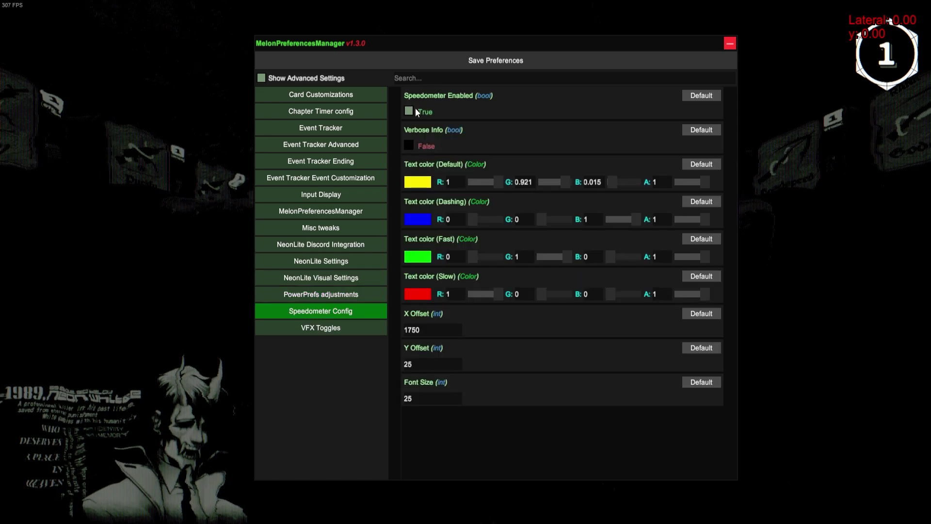
key("F5")
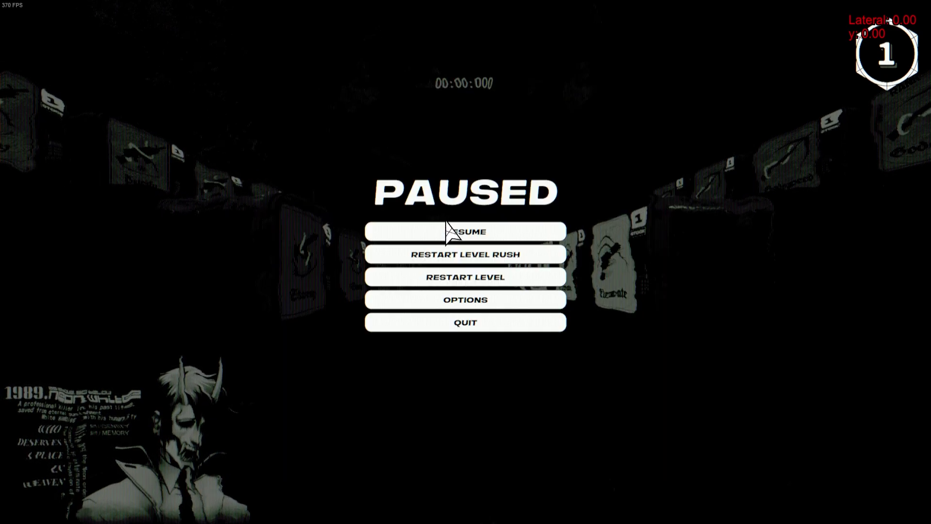
left_click(464, 277)
left_click(458, 241)
key("w")
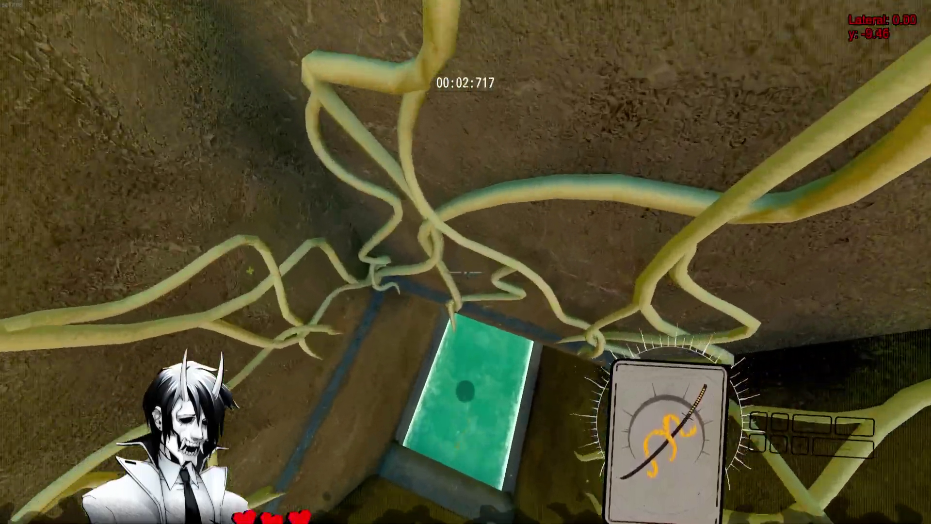
key("w")
key("F5")
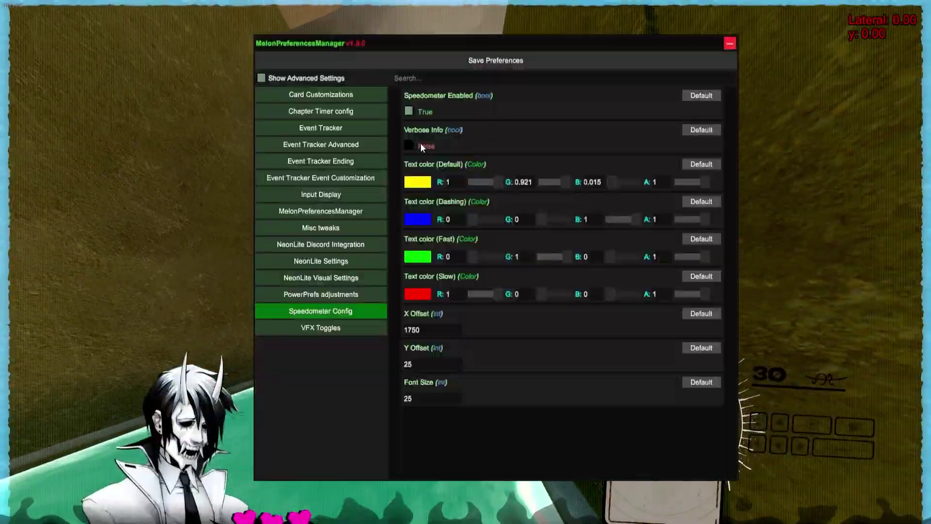
Step: Toggle speedometer Verbose Info on and back off, then save preferences
left_click(409, 144)
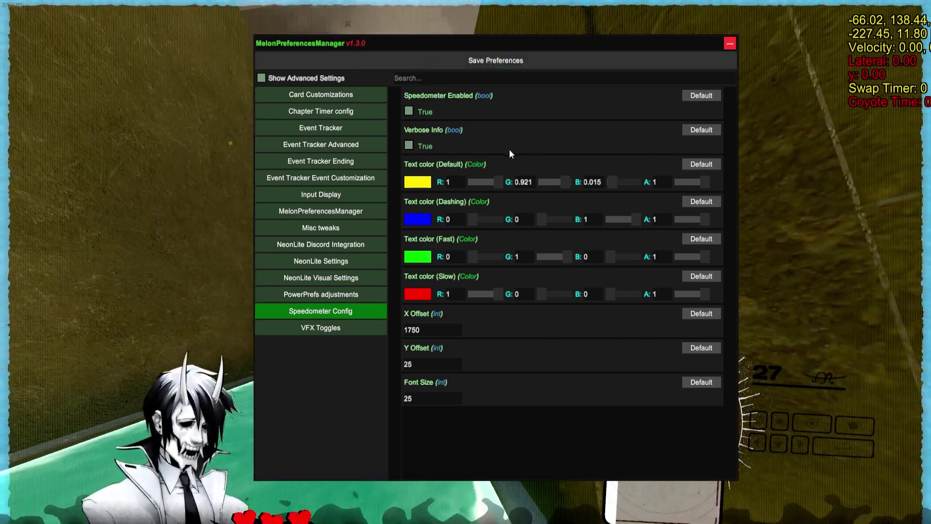
left_click(409, 144)
left_click(417, 57)
key("F5")
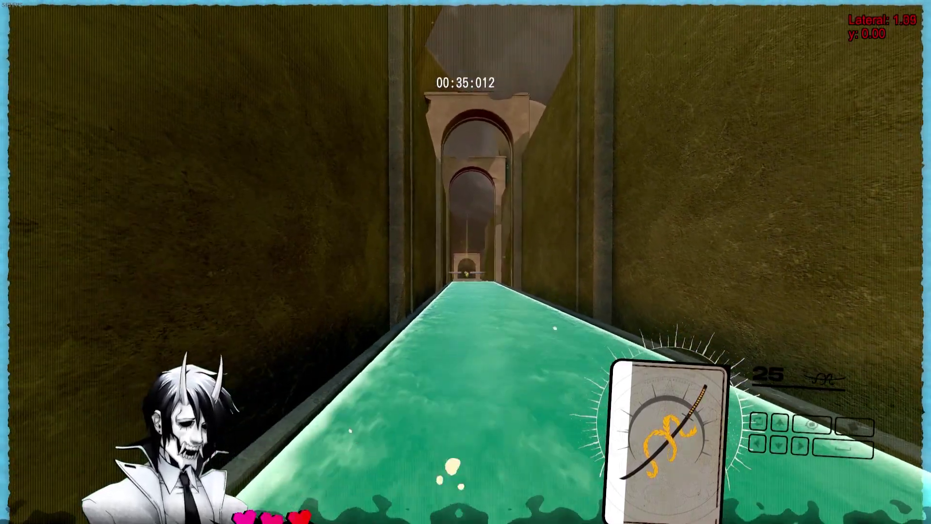
Step: Inspect X Offset 1750, Y Offset 25 and Font Size 25, then show VFX Toggles
key("F5")
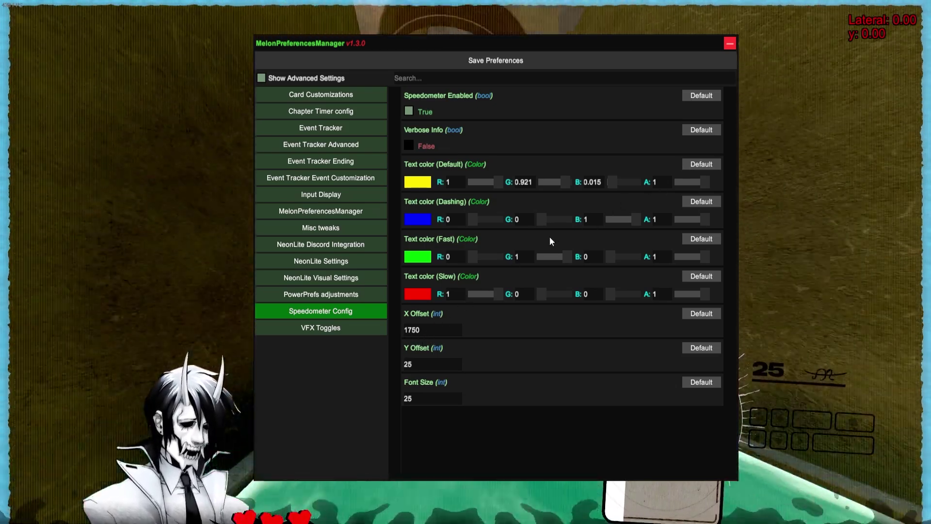
left_click(426, 331)
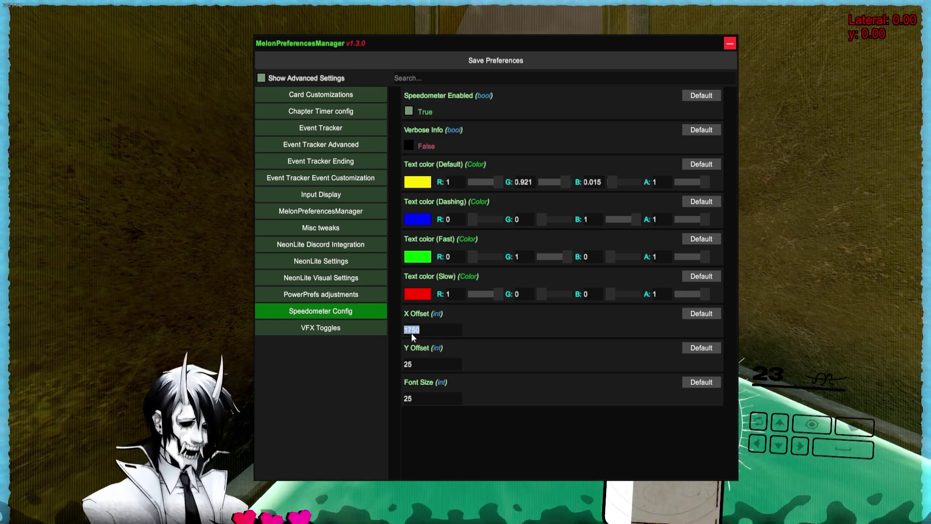
left_click(416, 365)
left_click(417, 400)
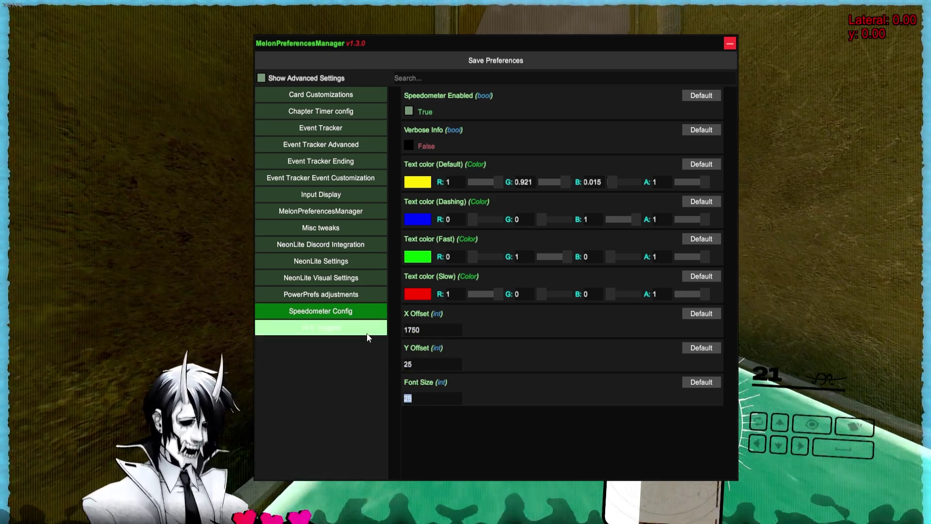
left_click(322, 331)
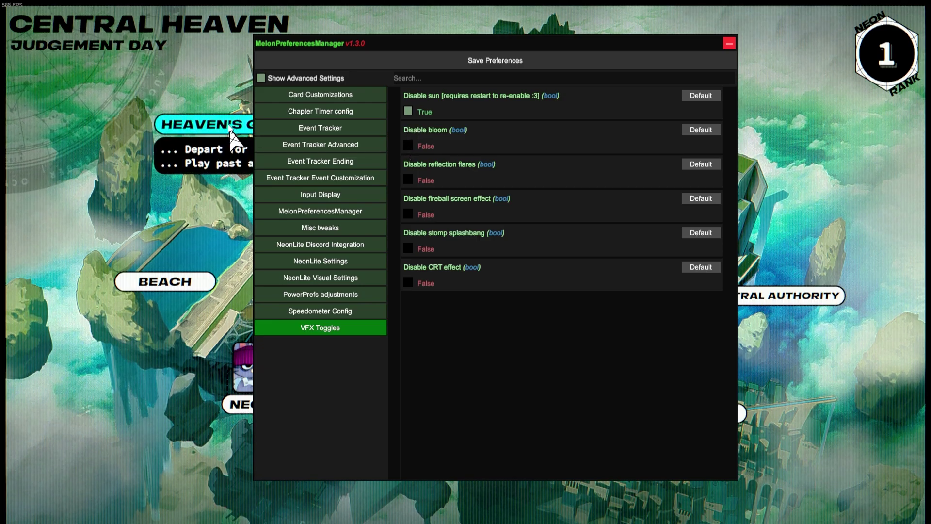
Step: Pick the Glass Port job from Heaven's Gate and start running through the level
left_click(203, 127)
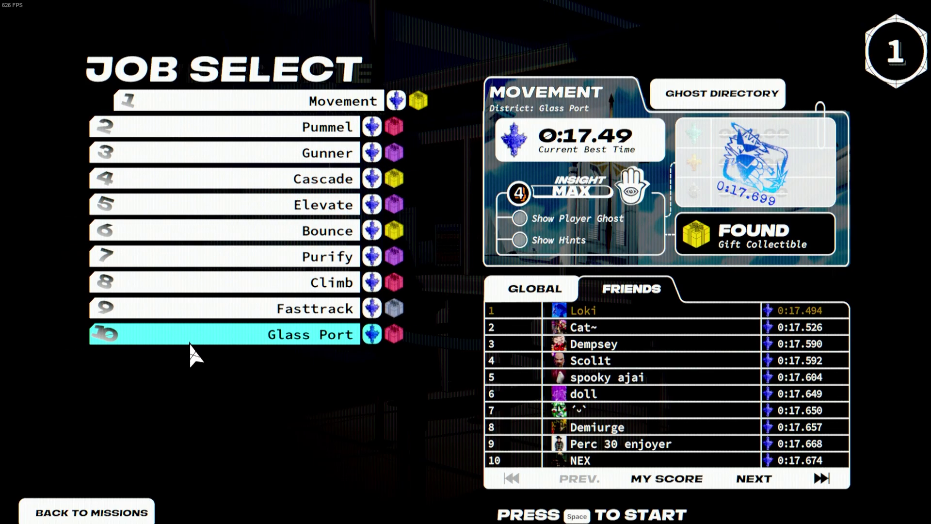
left_click(189, 337)
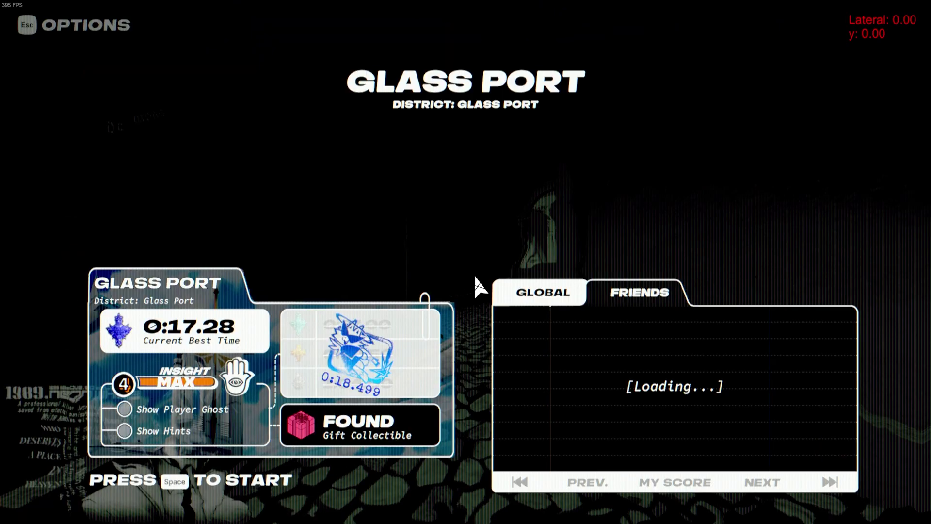
key("space")
key("w")
key("space")
left_click(465, 262)
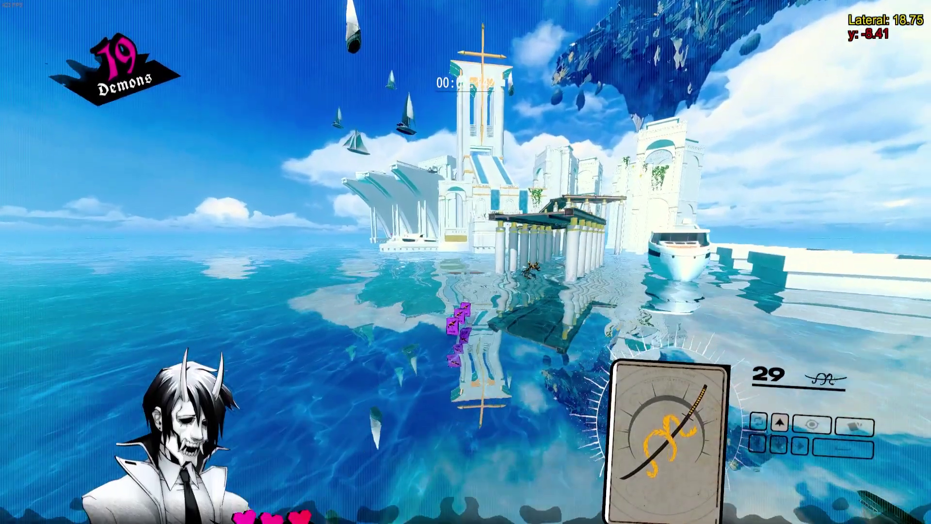
Step: Strafe across the water, discarding Purify cards as bombs toward the pier
key("a")
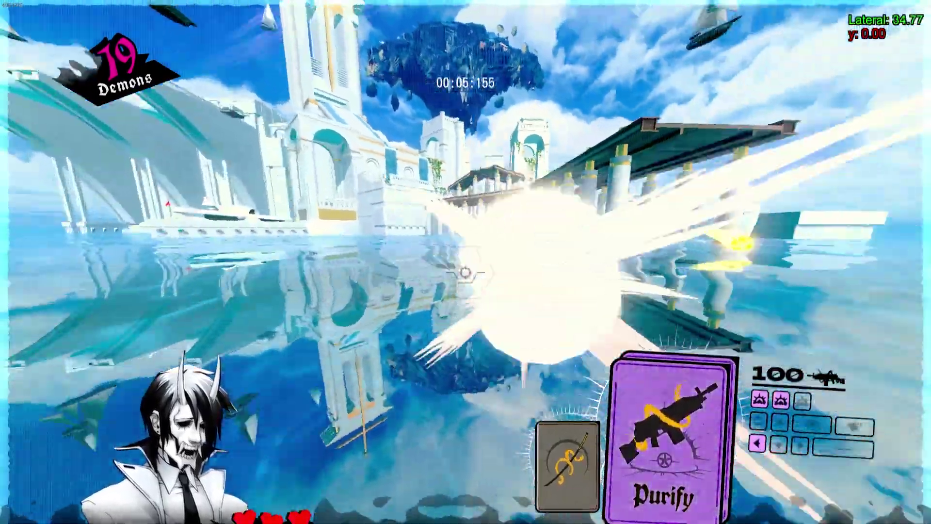
key("d")
right_click(466, 272)
key("space")
right_click(466, 272)
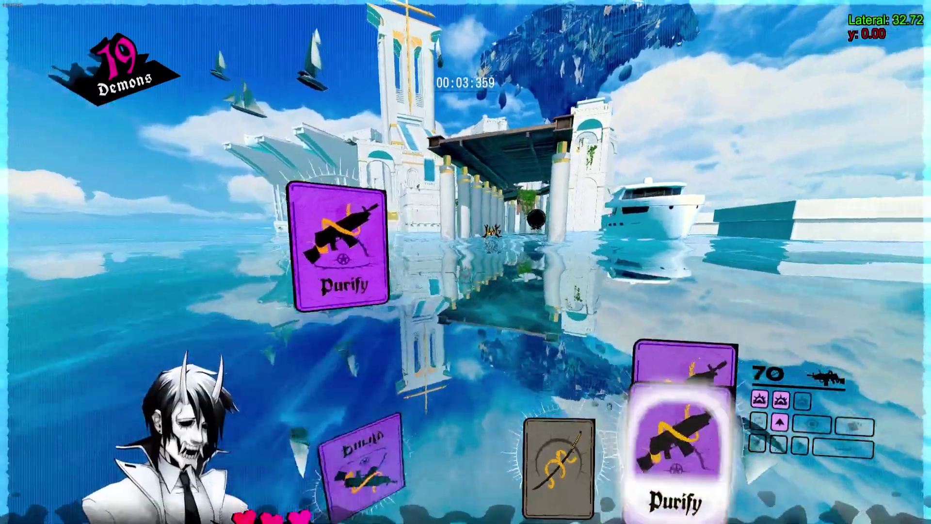
key("a")
right_click(465, 273)
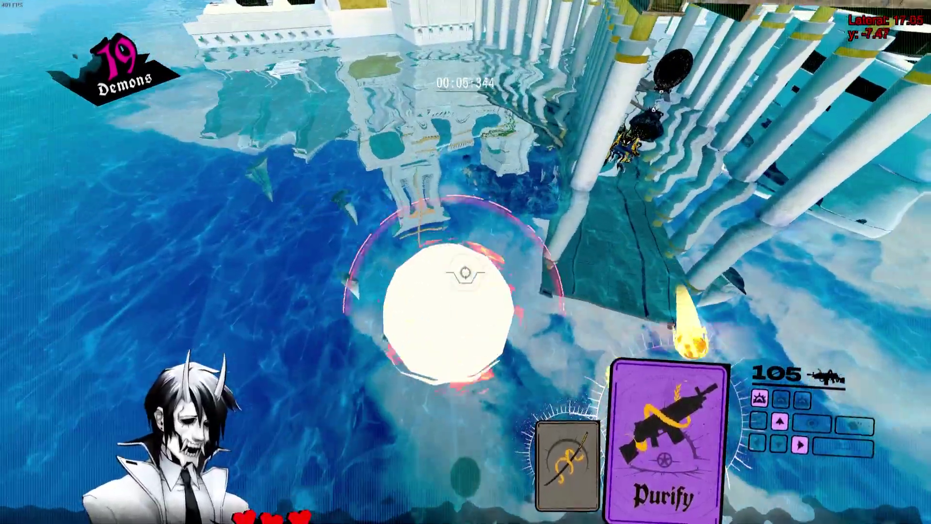
Step: Restart Glass Port and launch onto the pier with Purify shots and a discard
key("f")
key("space")
key("w")
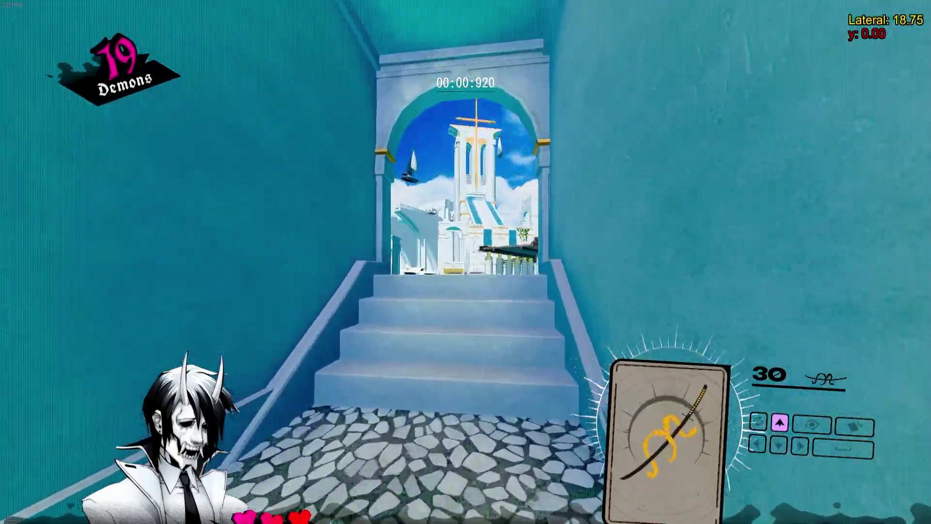
key("w")
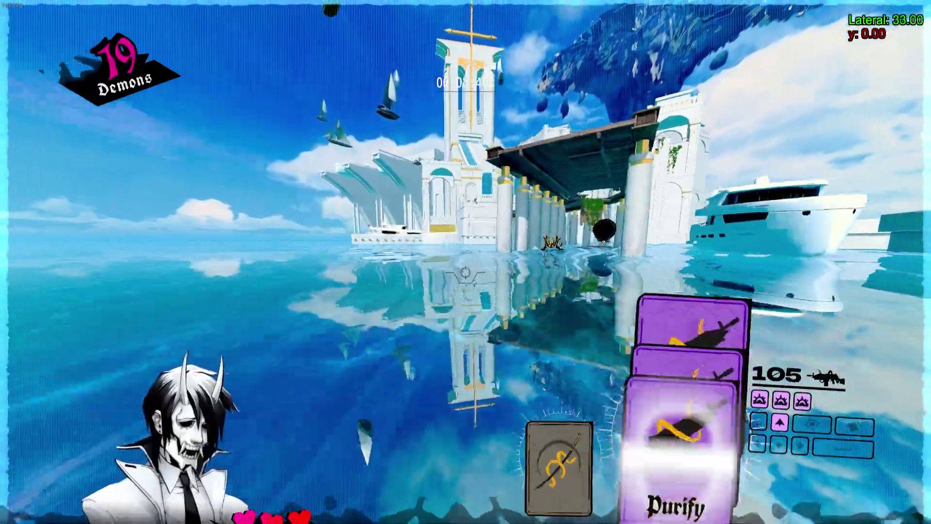
left_click(465, 273)
right_click(465, 272)
key("w")
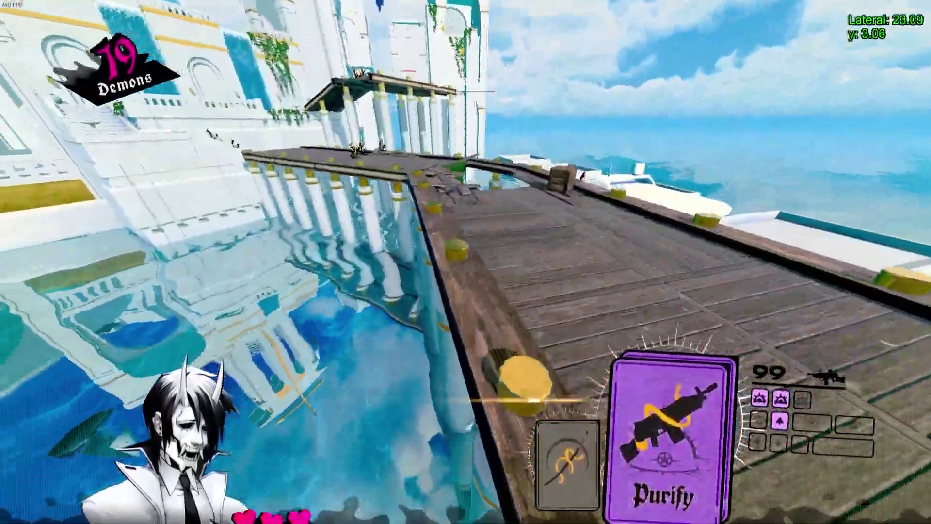
key("a")
left_click(466, 273)
Step: Clear the pier with the last Purify discards, then pause and open MelonPreferencesManager
right_click(465, 272)
key("w")
left_click(466, 273)
right_click(466, 272)
key("Escape")
key("F5")
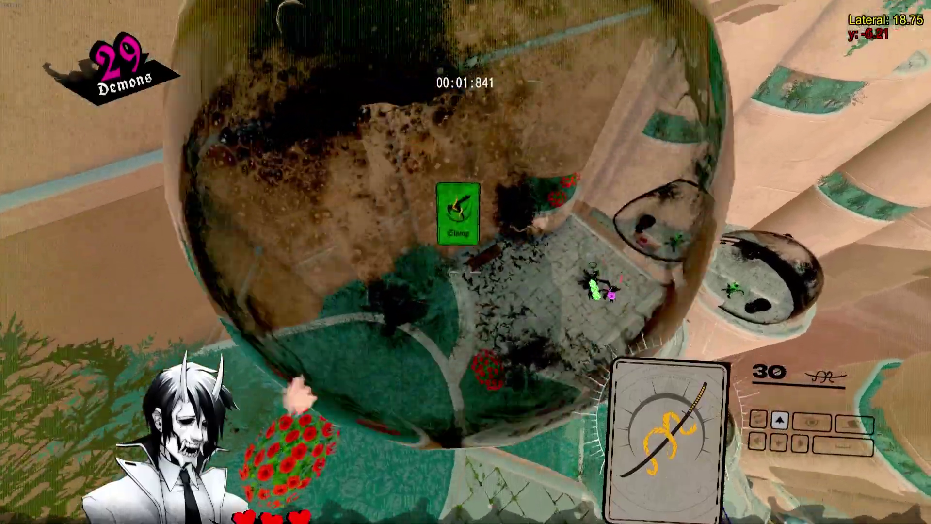
Step: Slam down with a Stomp discard, then restart Overlook and begin a fresh run
right_click(465, 262)
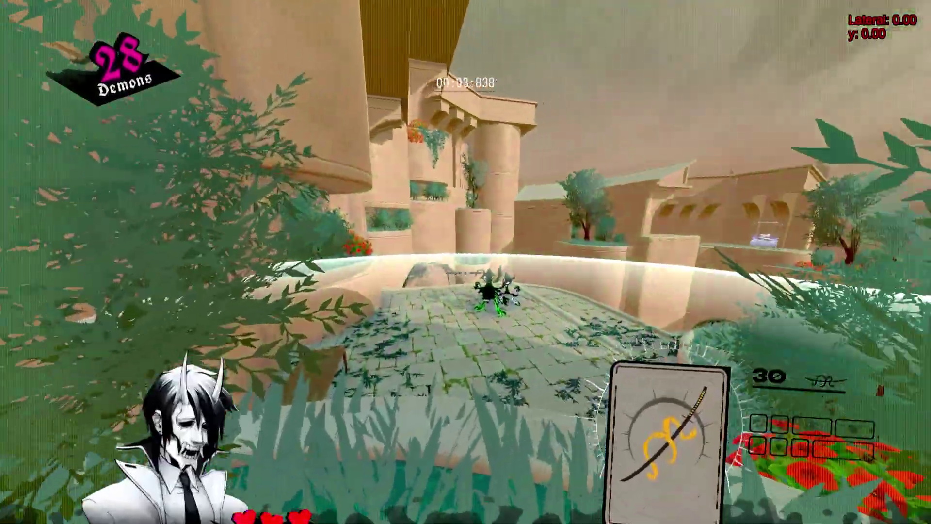
key("f")
key("space")
key("w")
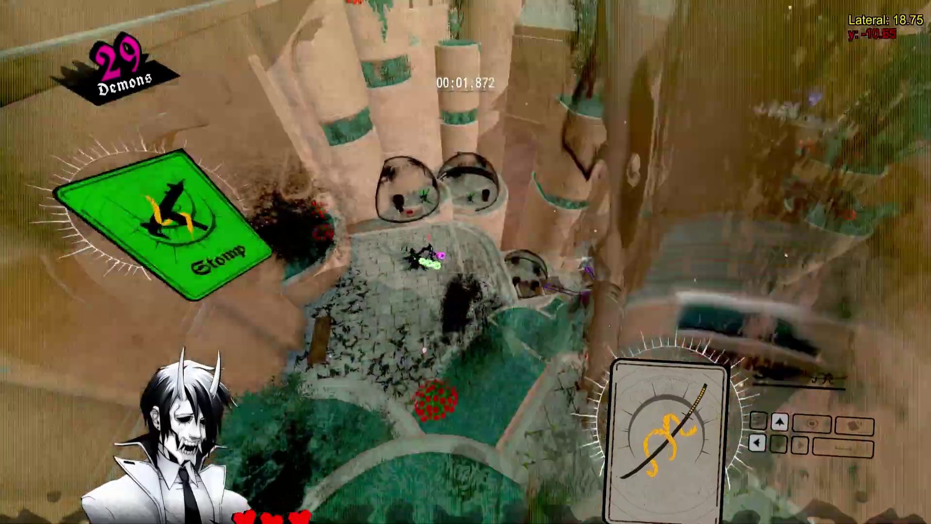
Step: Clear the courtyard demons, alternating katana slashes and Stomp gun fire with a Stomp slam
key("q")
left_click(465, 262)
key("q")
left_click(465, 262)
left_click(466, 261)
key("q")
left_click(466, 262)
key("q")
right_click(466, 261)
left_click(465, 262)
left_click(466, 262)
left_click(465, 262)
Step: Bounce toward the next demon, slam down with Stomp, and restart Overlook
key("w")
key("d")
key("space")
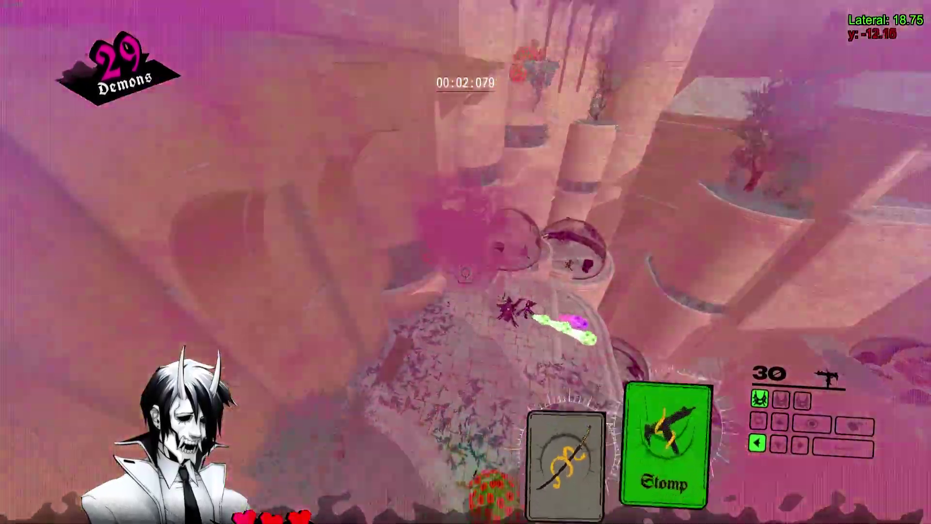
right_click(466, 262)
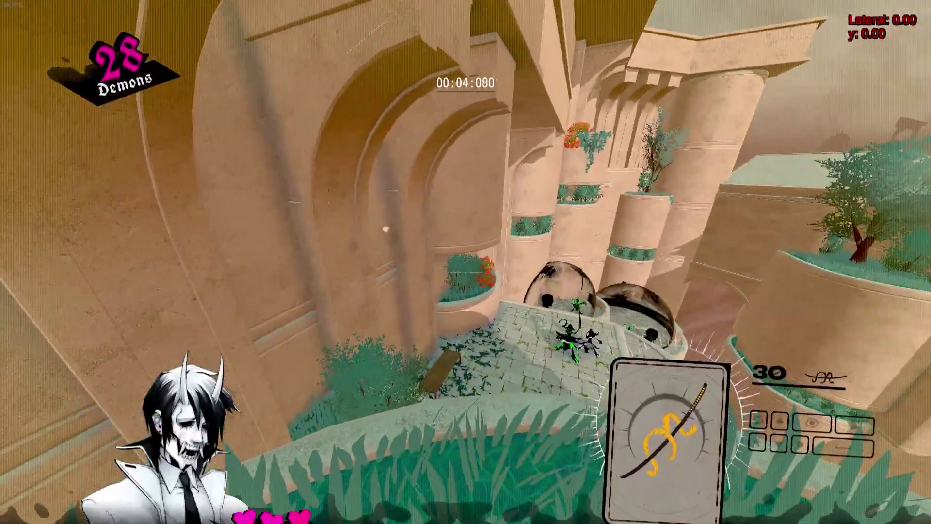
key("f")
Step: On the new run, jump off the starting platform and gun down nearby demons
key("space")
key("w")
key("a")
key("space")
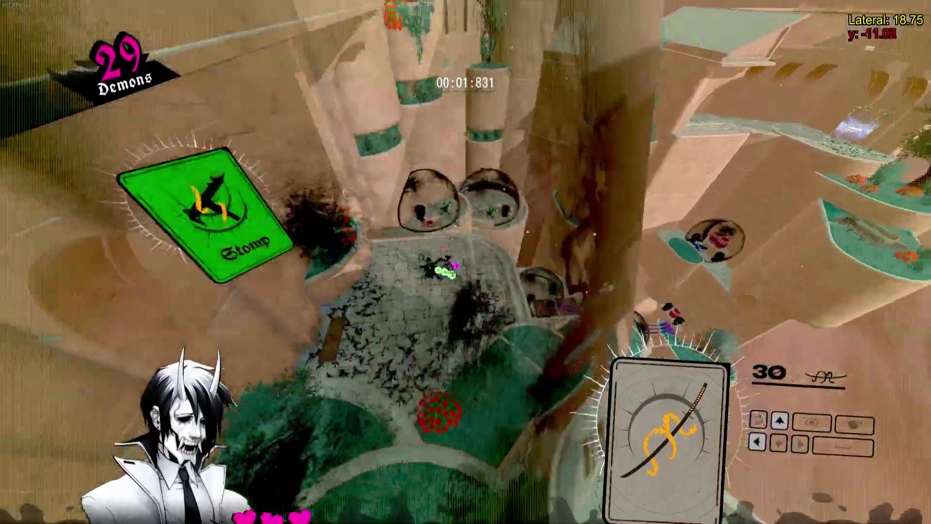
left_click(466, 262)
left_click(466, 262)
left_click(466, 262)
left_click(466, 262)
key("q")
key("q")
Step: Slam down with Stomp discards, shoot more demons, then quit back to the Overlook start screen
right_click(466, 262)
left_click(466, 262)
right_click(466, 262)
left_click(466, 262)
left_click(465, 262)
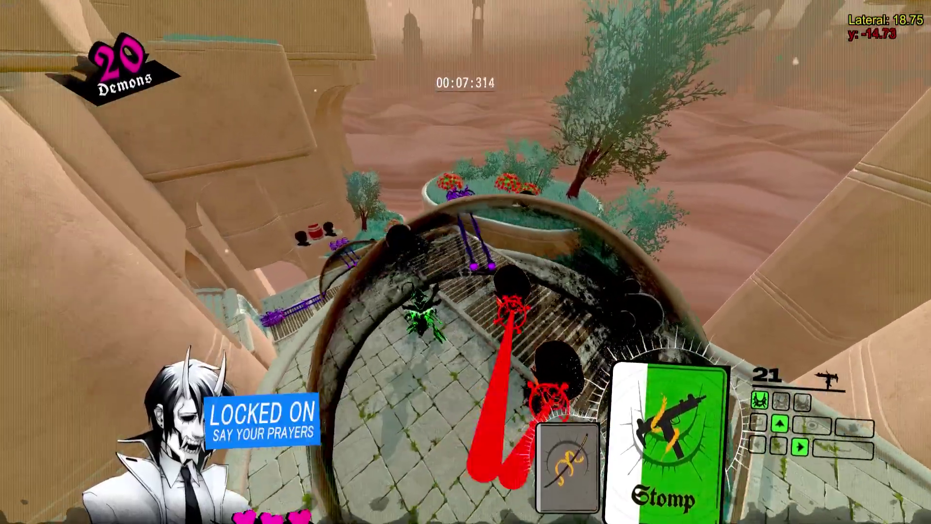
key("f")
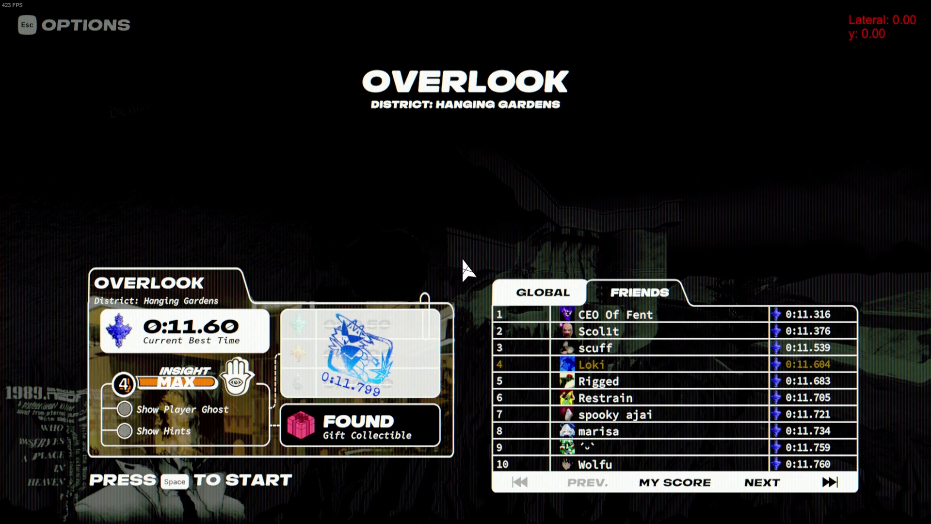
Step: Toggle Disable CRT effect to True in MelonPreferencesManager, then close and reopen it to confirm
key("F5")
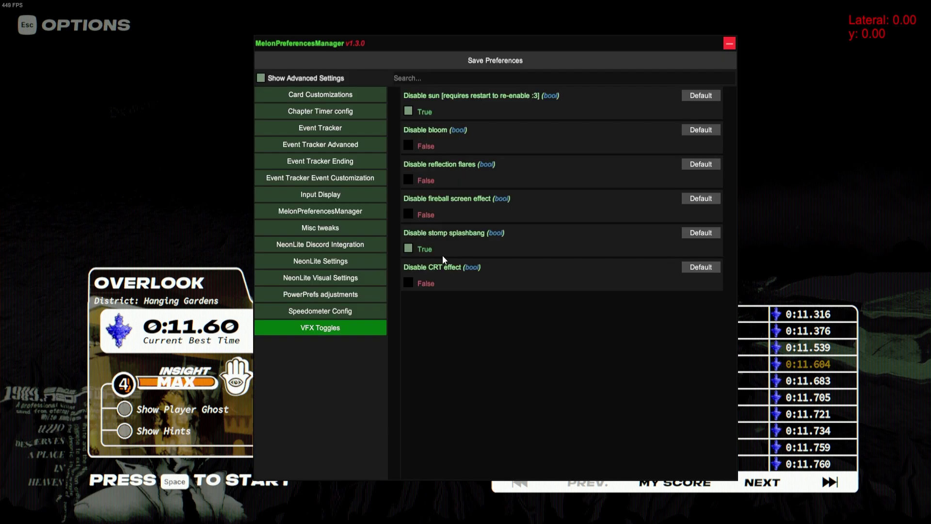
left_click(408, 282)
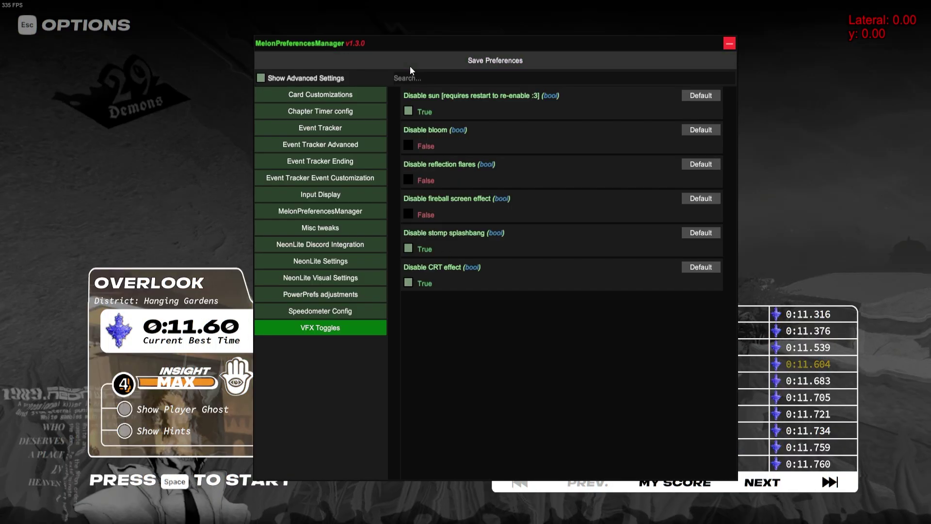
left_click(408, 283)
left_click(408, 282)
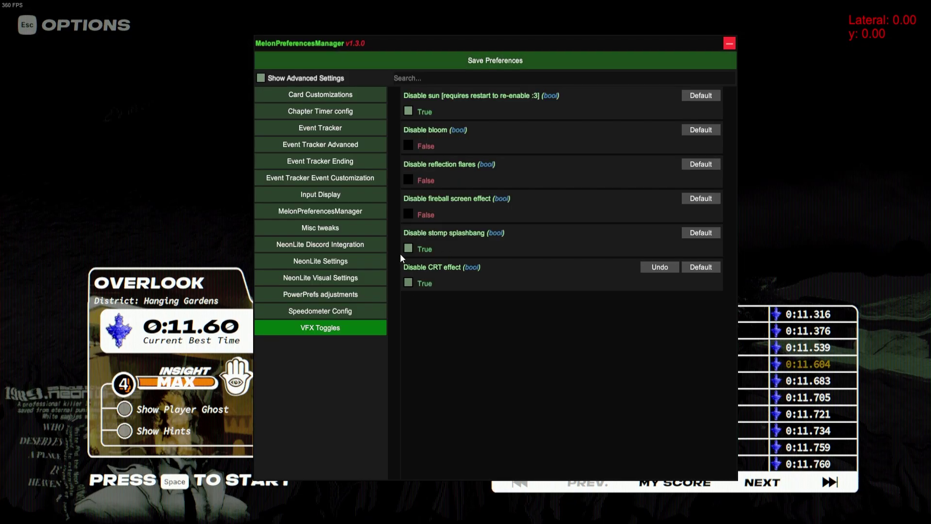
key("F5")
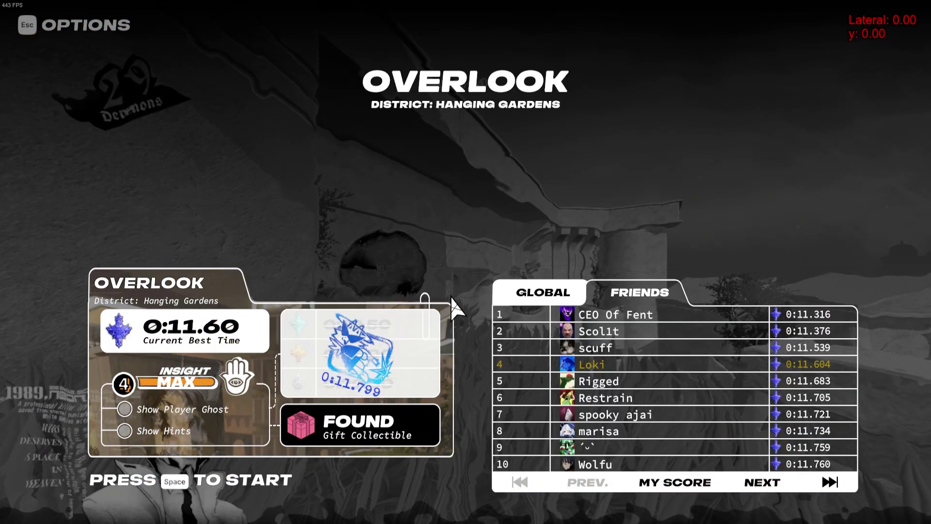
key("F5")
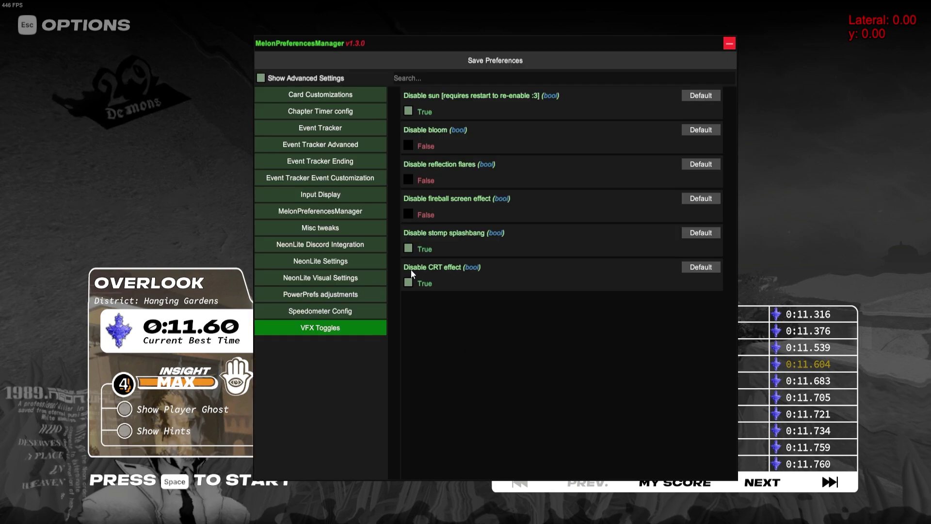
key("F5")
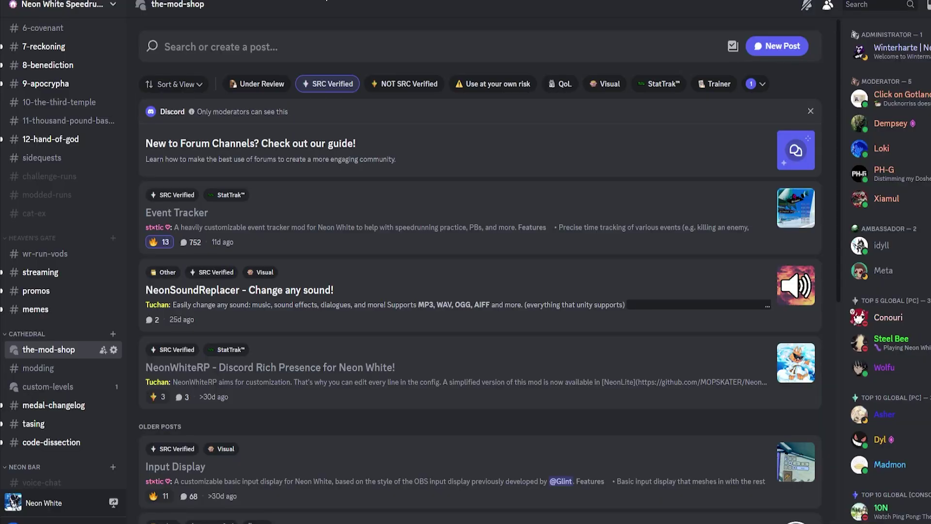
Step: Remove the SRC Verified tag filter and scroll through all the-mod-shop posts
scroll(83, 62, "up", 10)
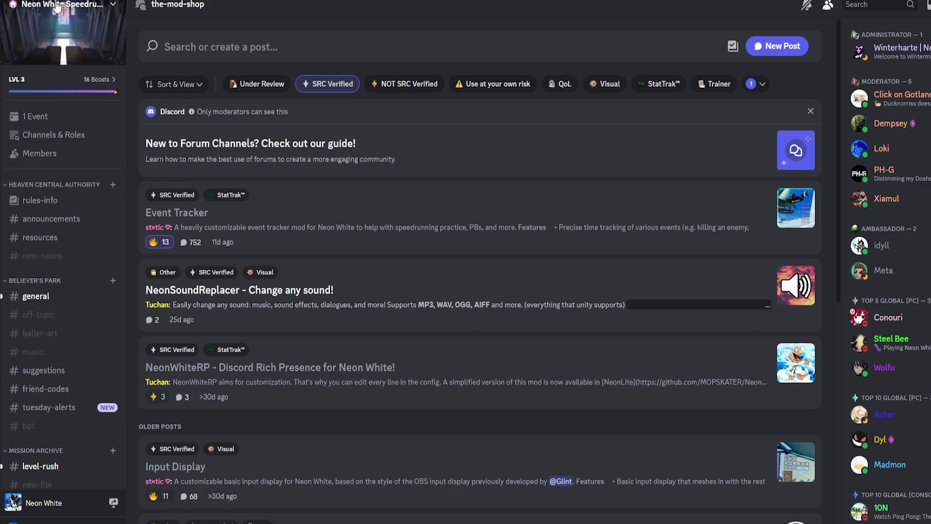
scroll(58, 223, "down", 15)
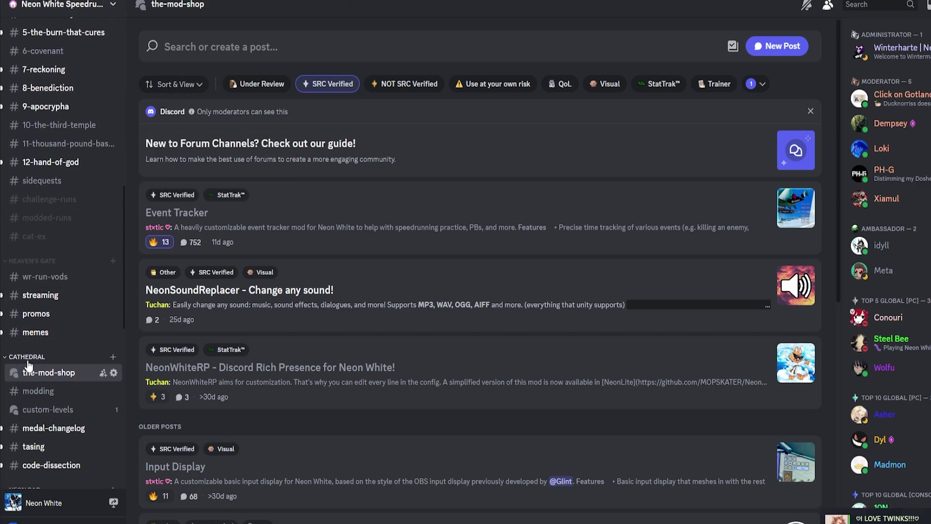
left_click(320, 92)
scroll(272, 160, "down", 18)
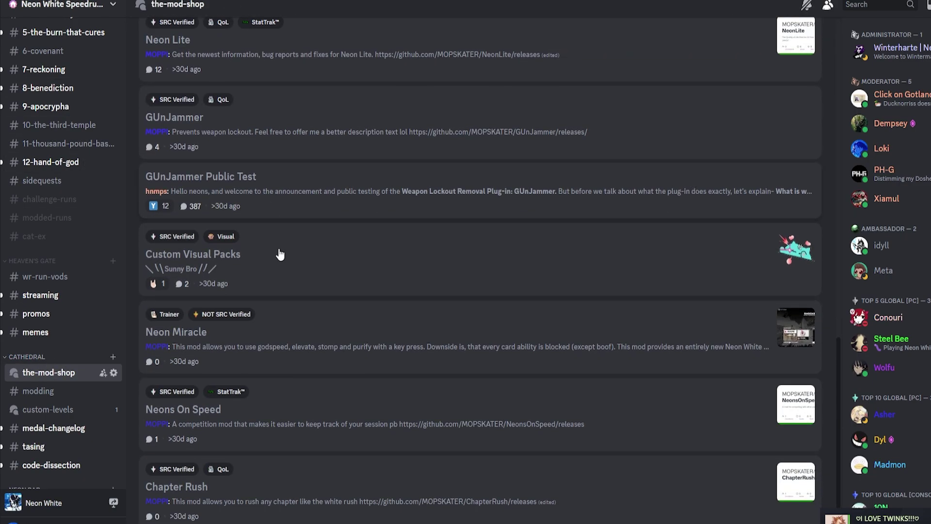
scroll(280, 256, "up", 15)
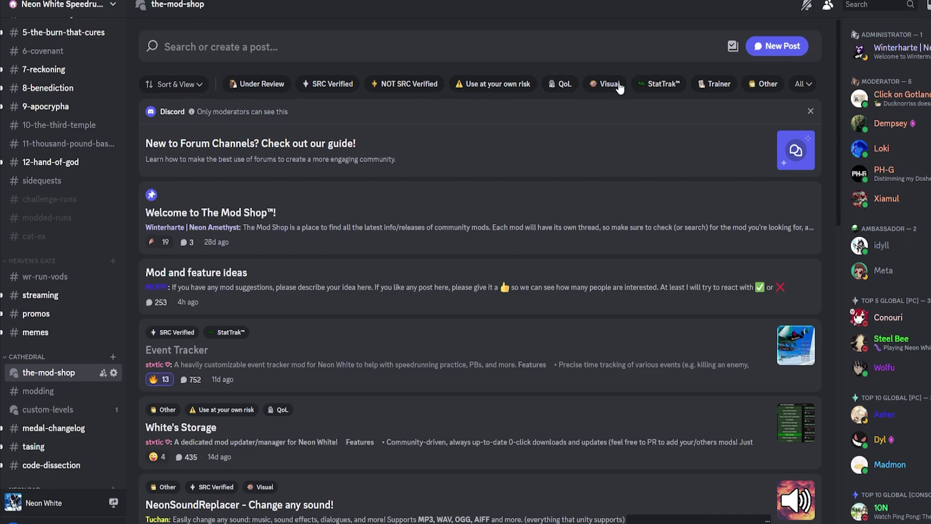
Step: Try the QoL tag filter, then reselect SRC Verified and browse the filtered mod posts
left_click(554, 87)
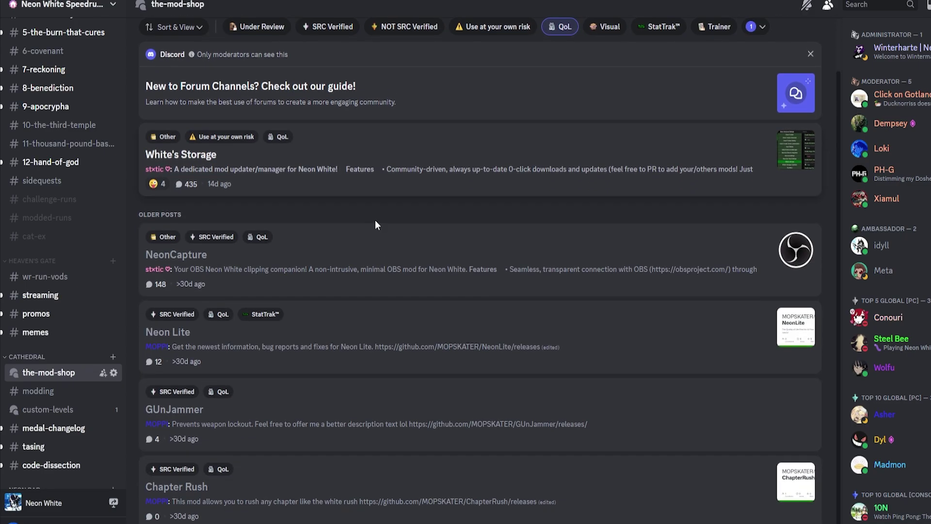
left_click(562, 86)
left_click(327, 85)
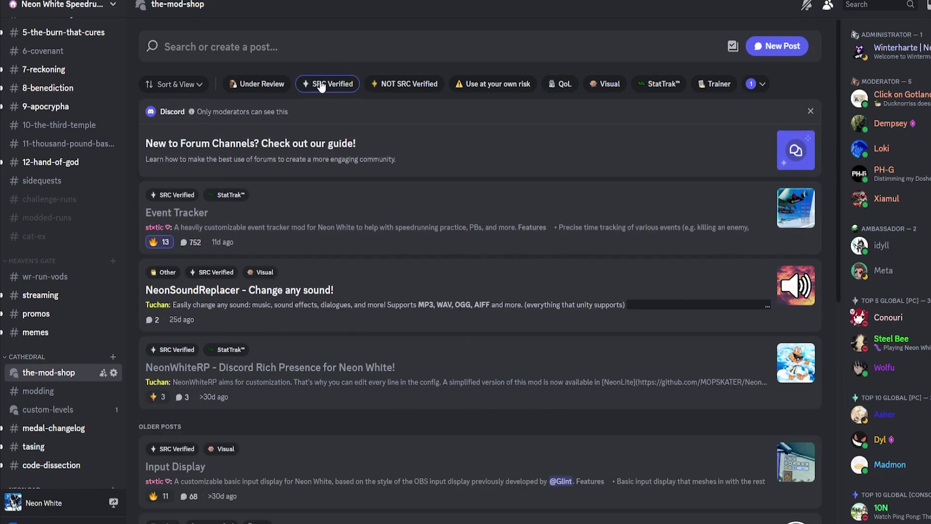
scroll(306, 223, "down", 5)
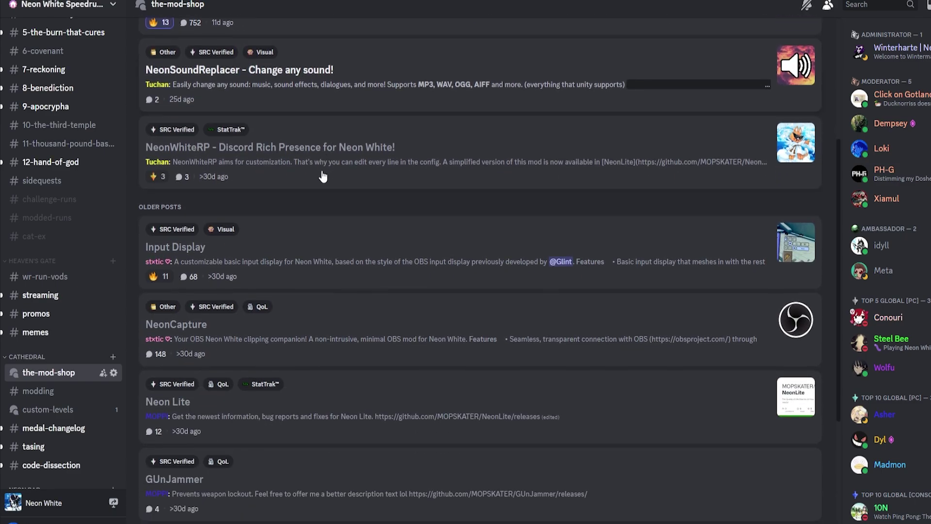
scroll(320, 186, "down", 4)
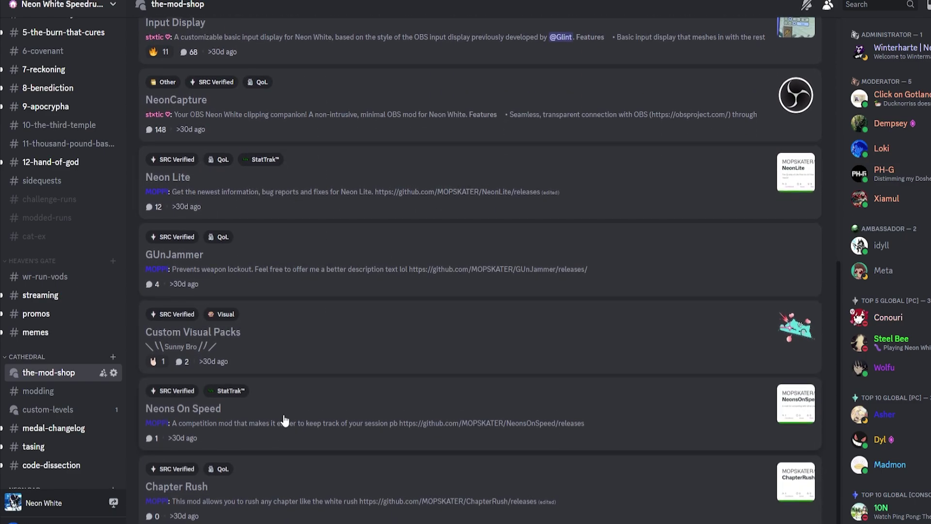
scroll(291, 403, "up", 8)
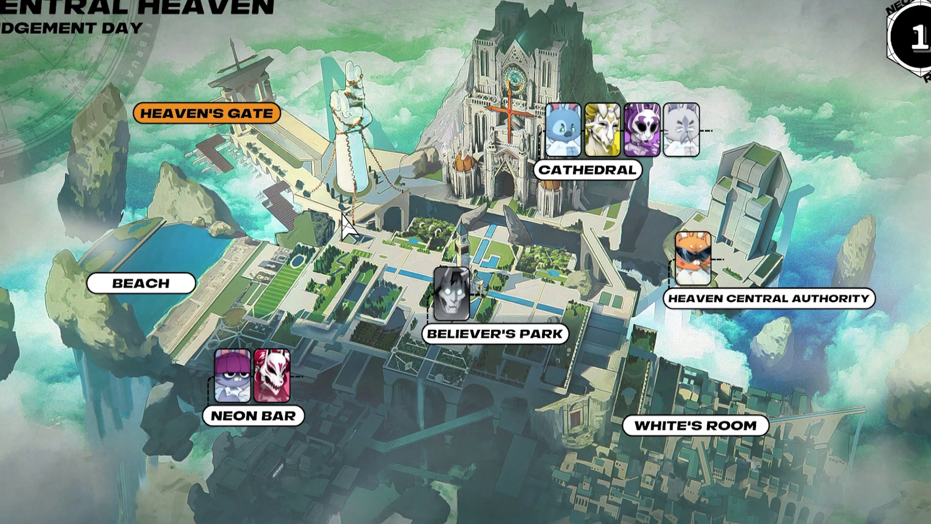